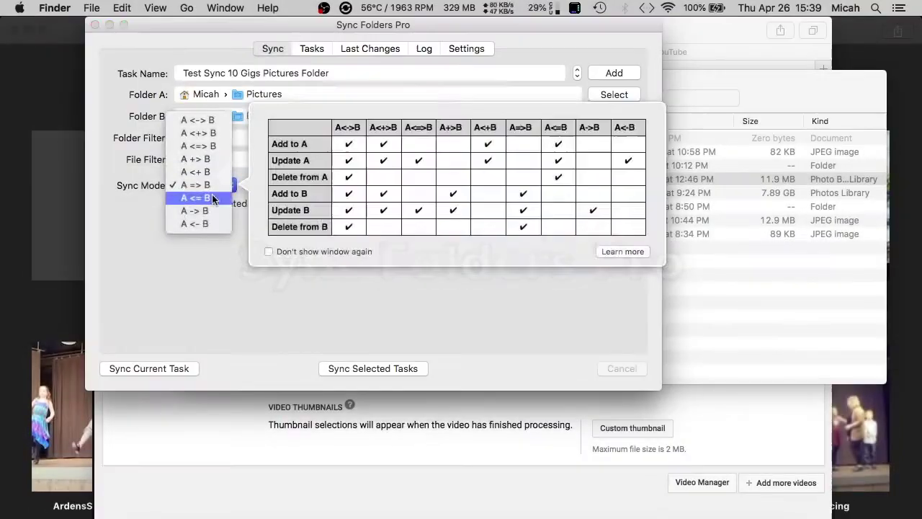
Keep A => B mode and Mac OS drive type, untick Webhosting-business, and drop Monday–Wednesday from the schedule.
click(196, 194)
click(312, 49)
click(264, 89)
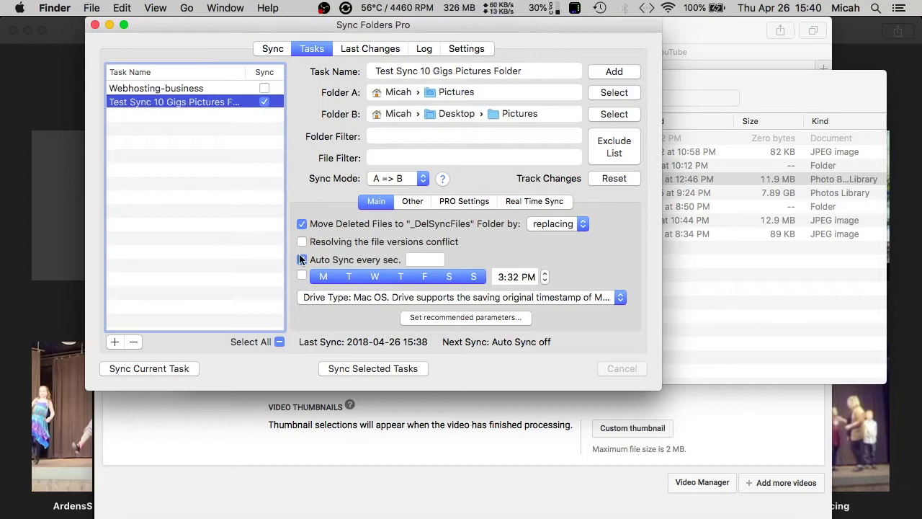
drag(323, 277, 375, 277)
click(310, 298)
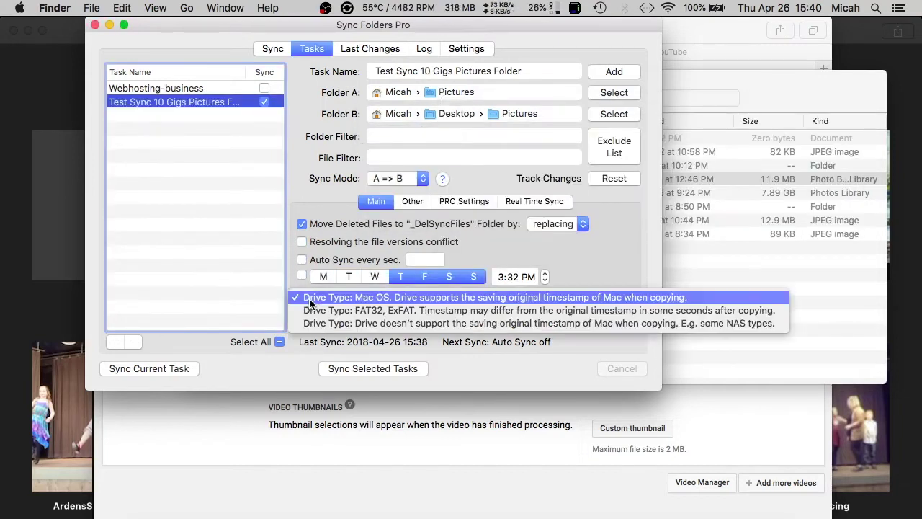
click(310, 297)
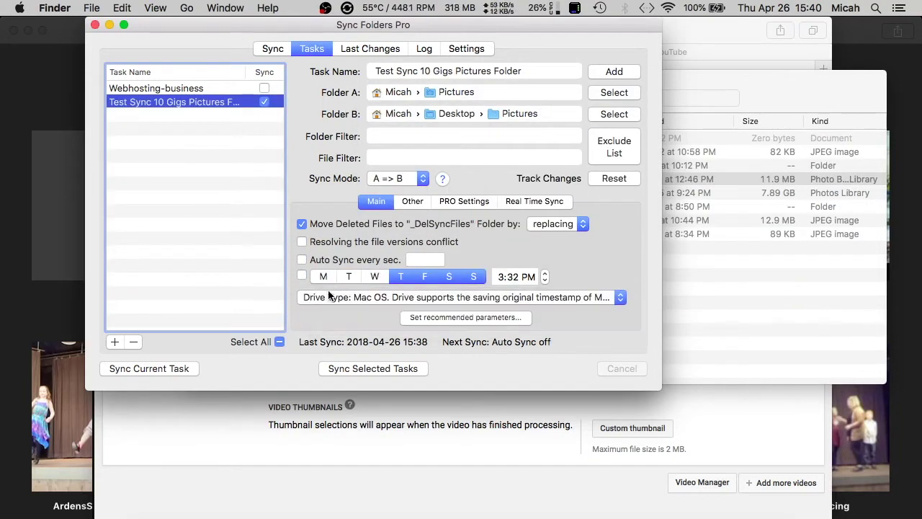
key(super+3)
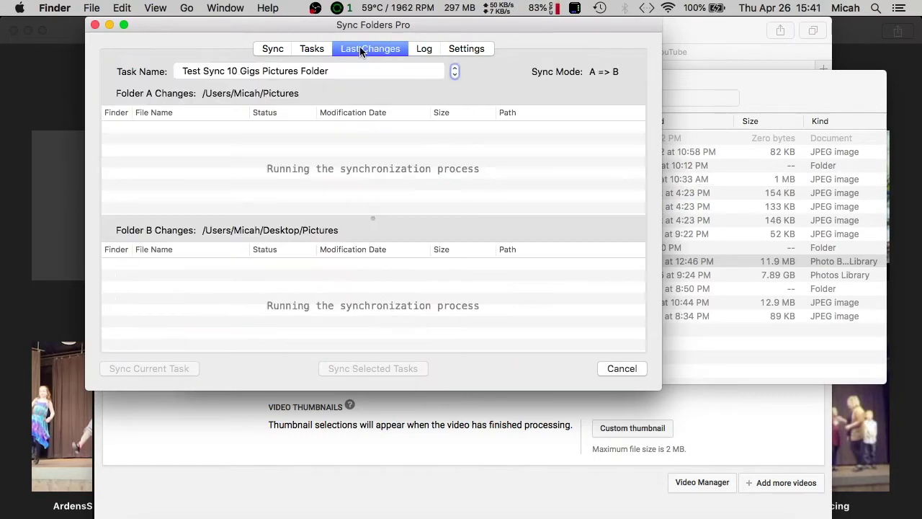
Reveal a copied picture from the changes list in Finder, then return to the sync window.
click(337, 8)
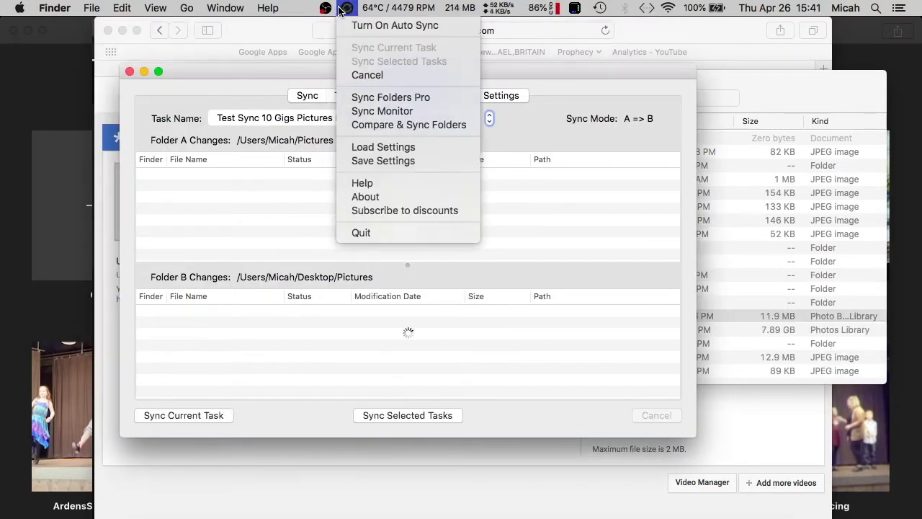
click(287, 292)
scroll(287, 291, down, 15)
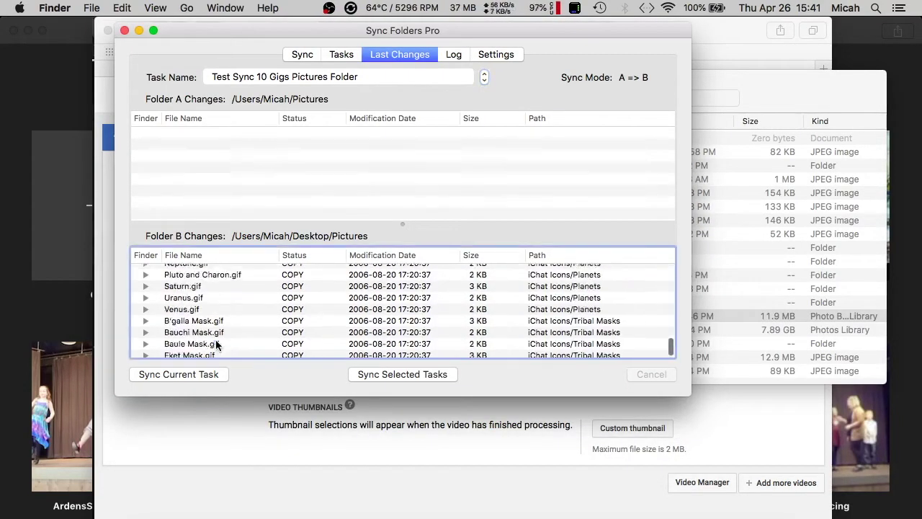
click(145, 297)
click(216, 298)
Review the sync log, the summary, and the Webhosting-business task's settings.
click(453, 54)
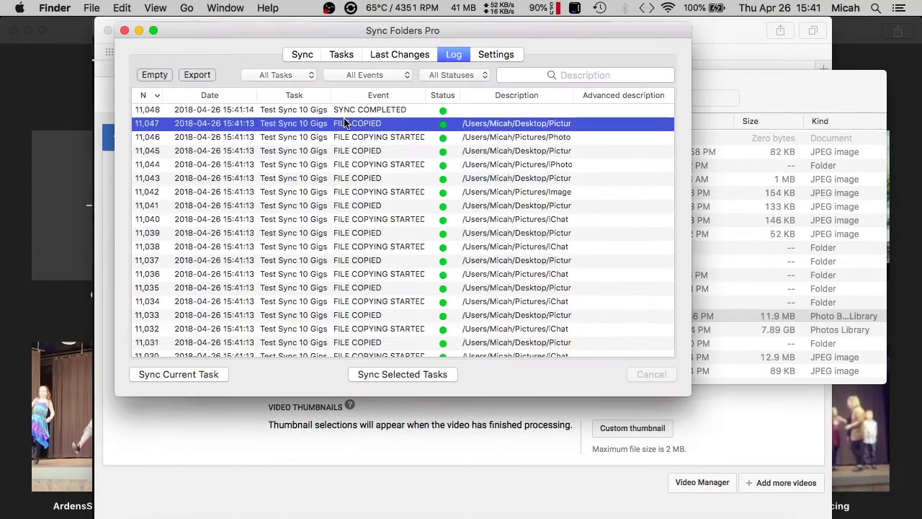
click(342, 57)
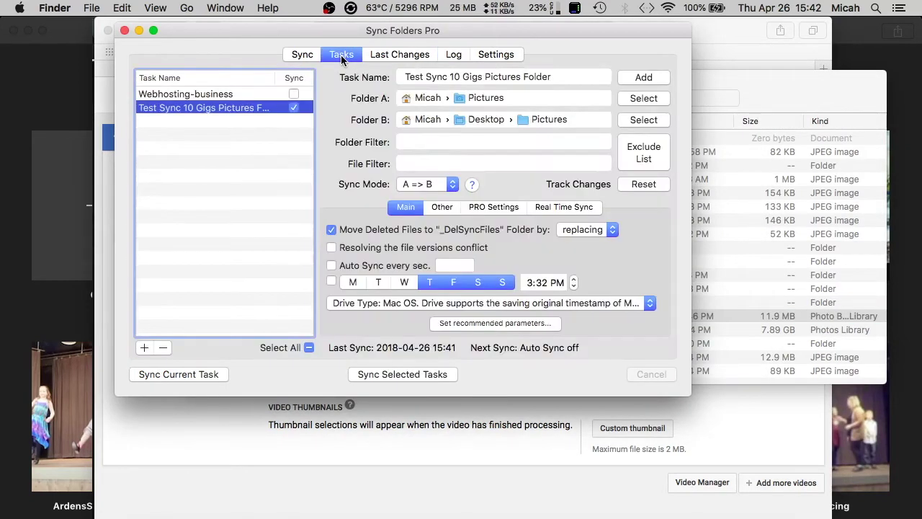
click(311, 57)
click(609, 77)
click(341, 54)
Select the Test Sync 10 Gigs task and start syncing it again.
click(351, 8)
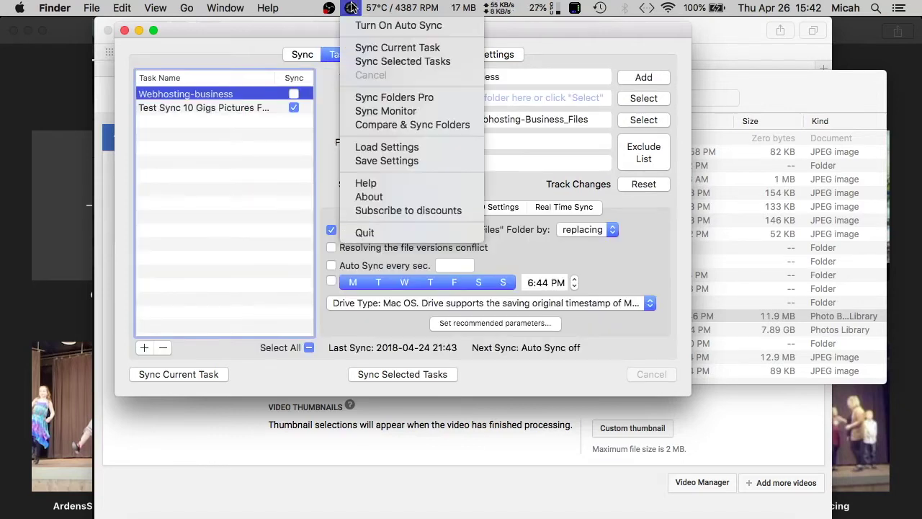
click(386, 111)
click(259, 221)
click(231, 488)
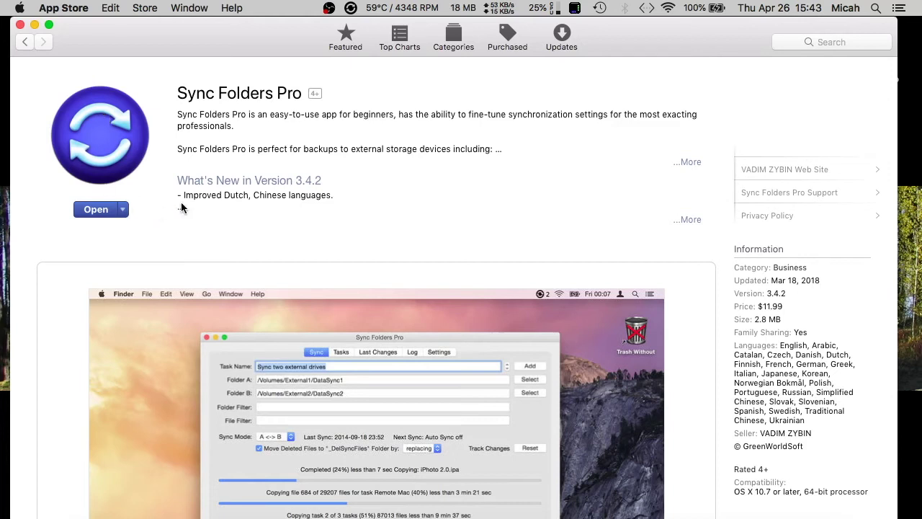
Browse the Sync Folders Pro App Store page, viewing screenshots two through four.
scroll(181, 207, down, 3)
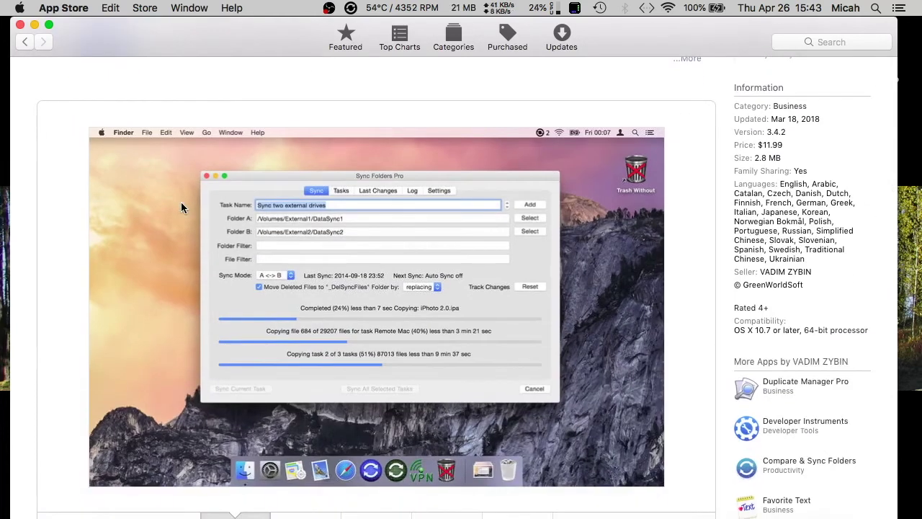
scroll(180, 207, down, 5)
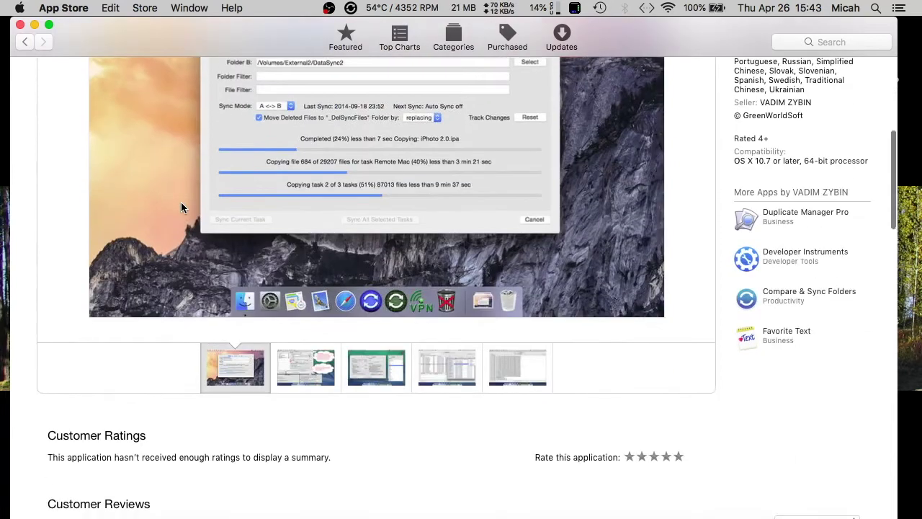
scroll(181, 207, up, 3)
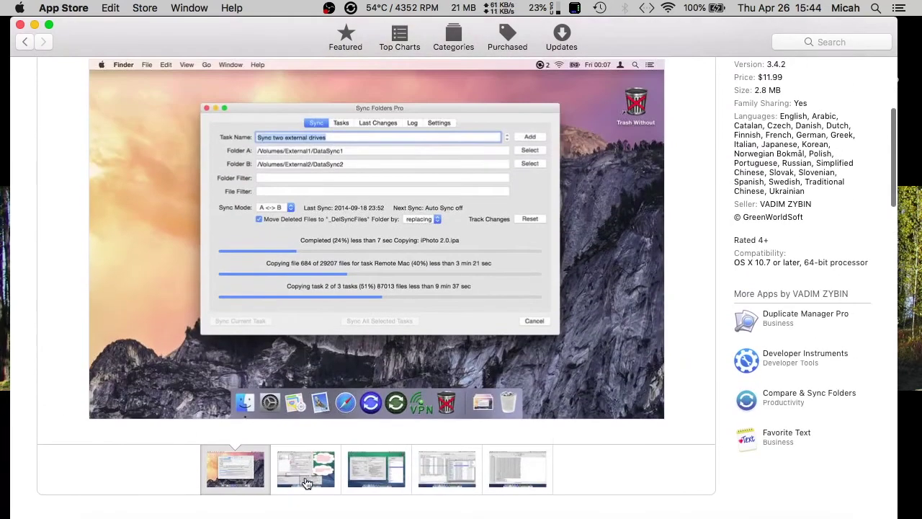
click(305, 482)
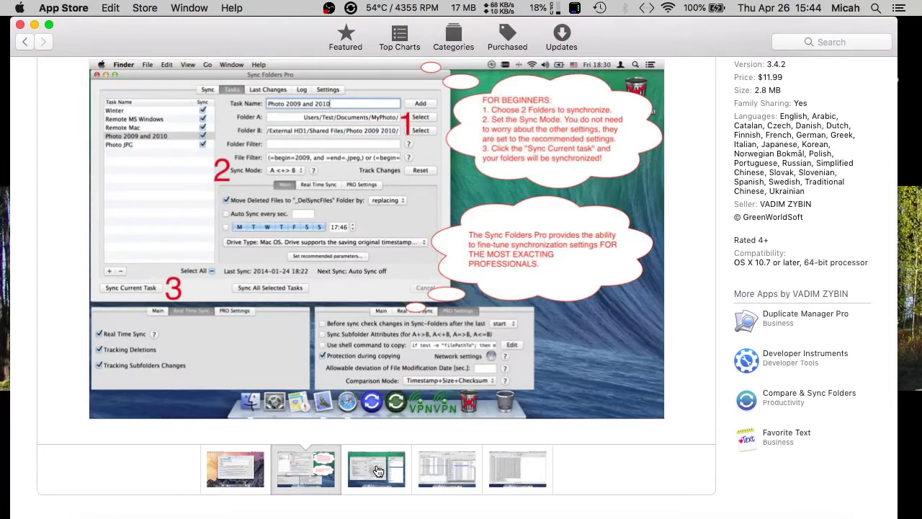
click(378, 471)
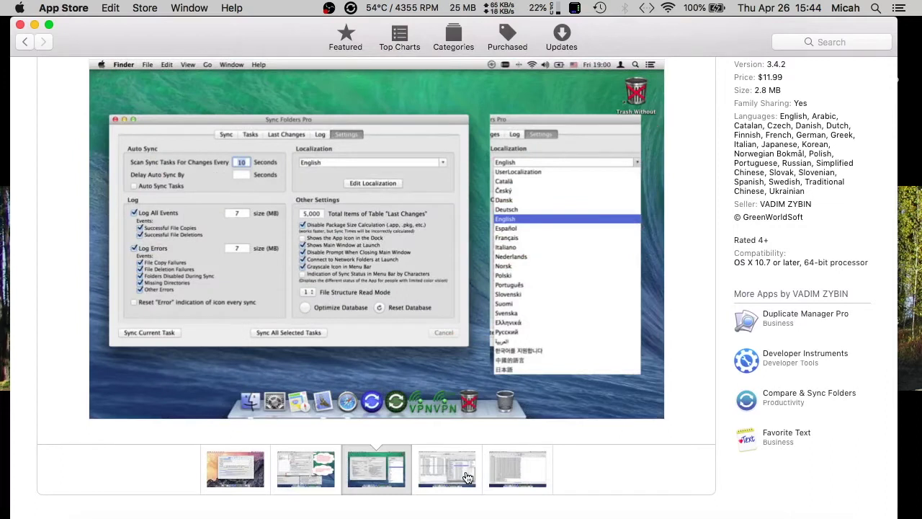
click(472, 476)
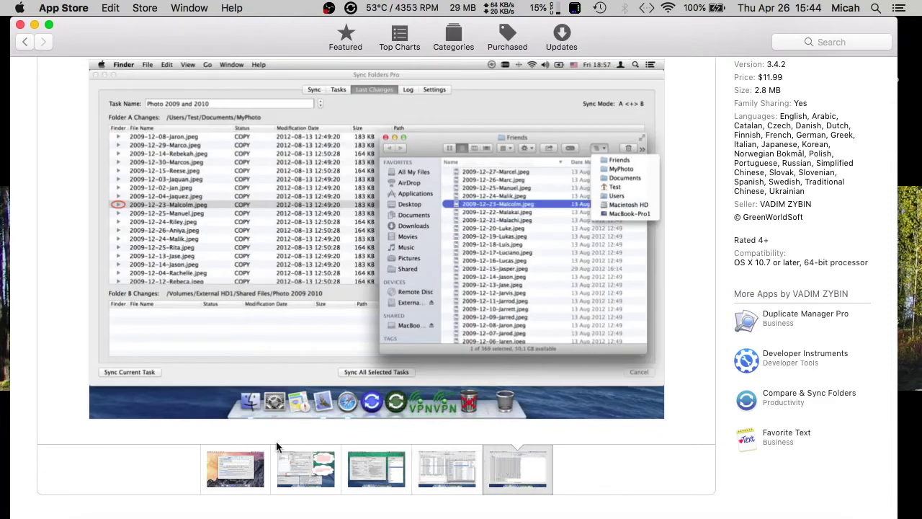
Move the ten selected Pictures items to the Trash and return to the sync task list.
scroll(240, 458, up, 5)
scroll(240, 457, up, 2)
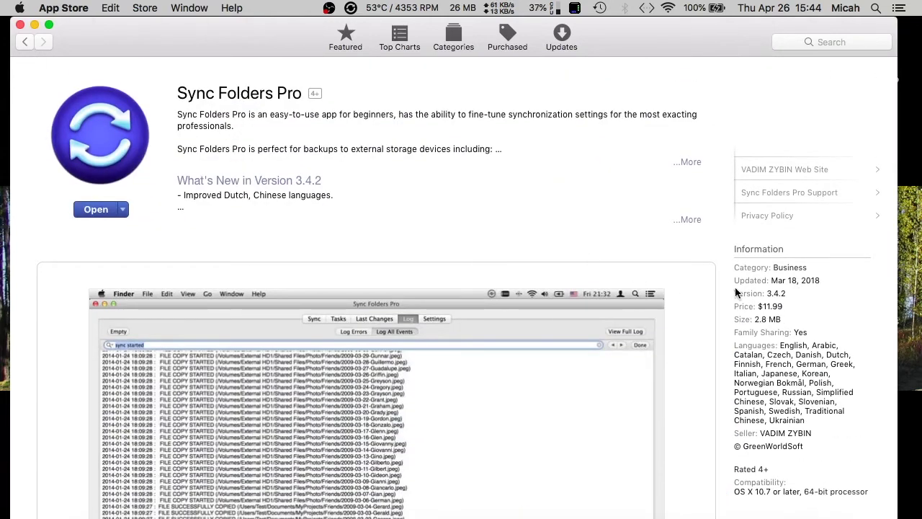
scroll(735, 291, down, 2)
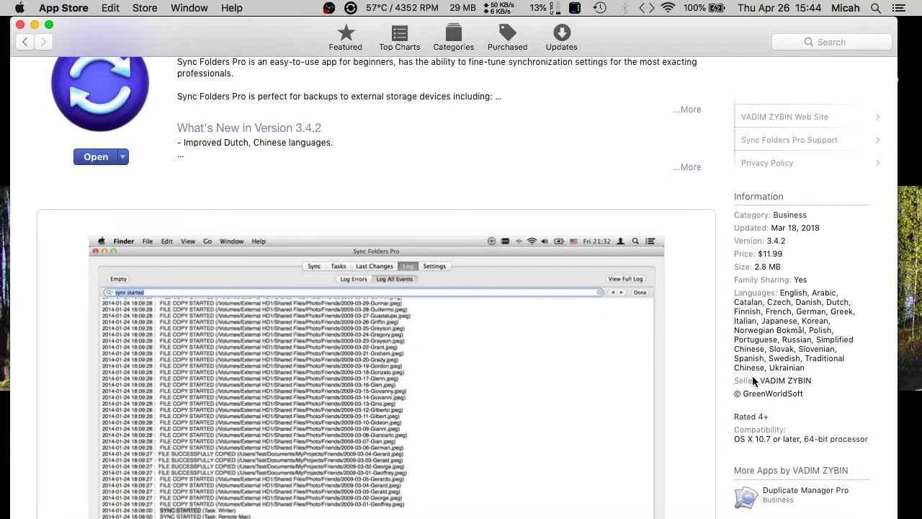
scroll(752, 375, up, 2)
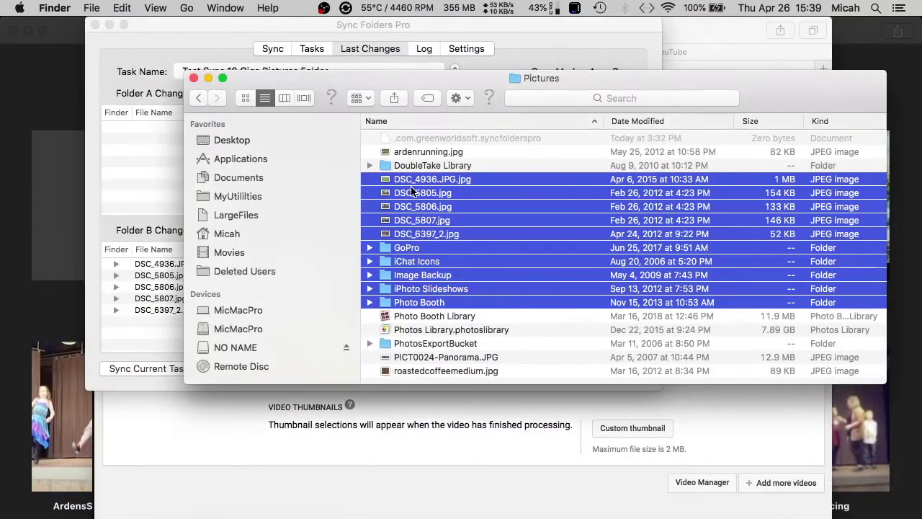
right_click(412, 189)
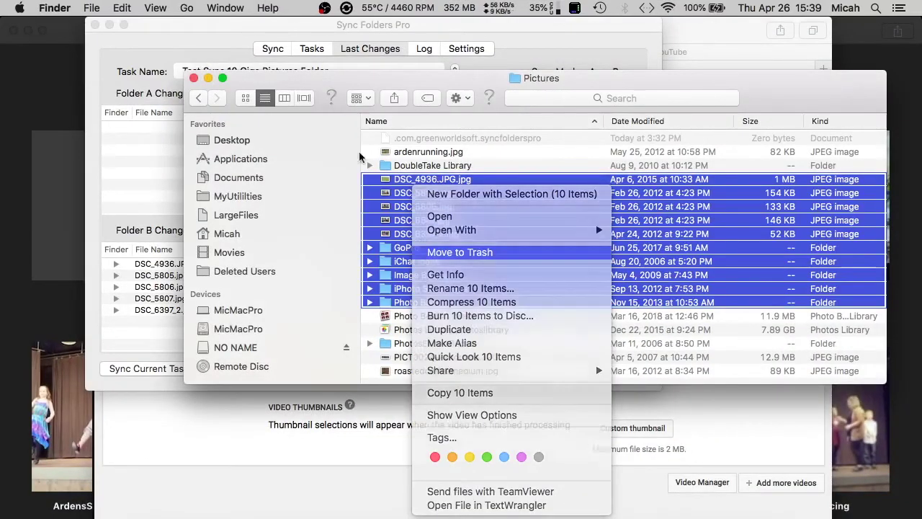
click(426, 251)
click(291, 33)
click(309, 49)
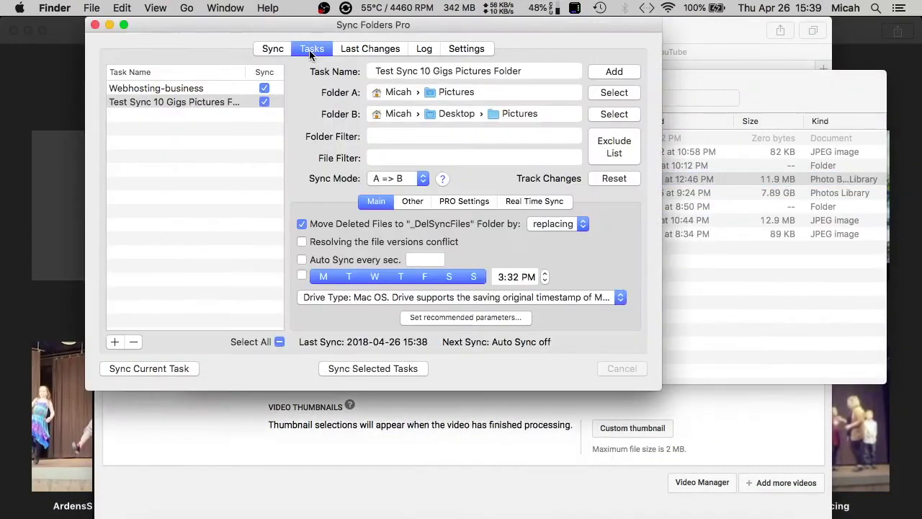
click(274, 48)
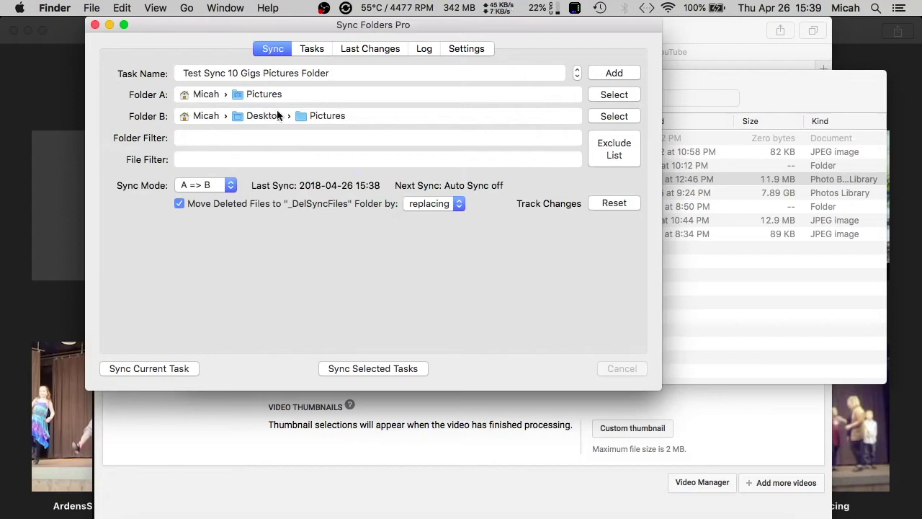
click(228, 183)
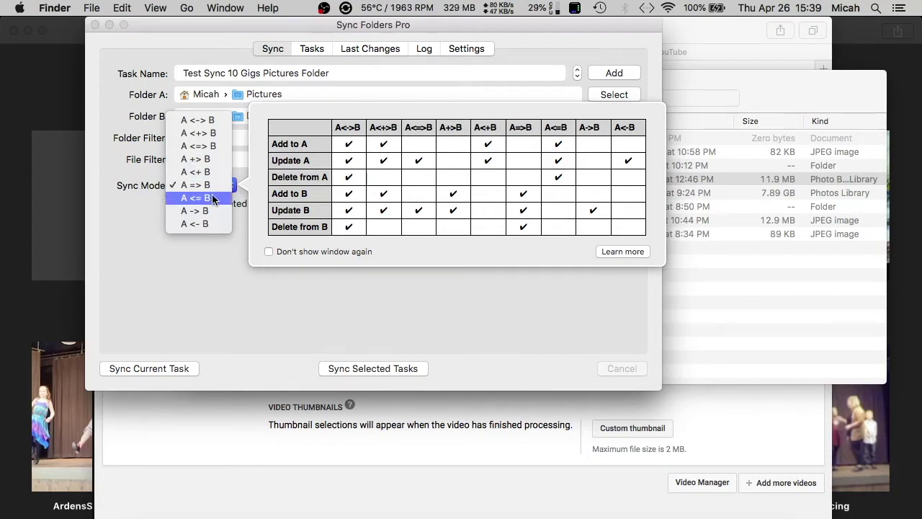
click(209, 184)
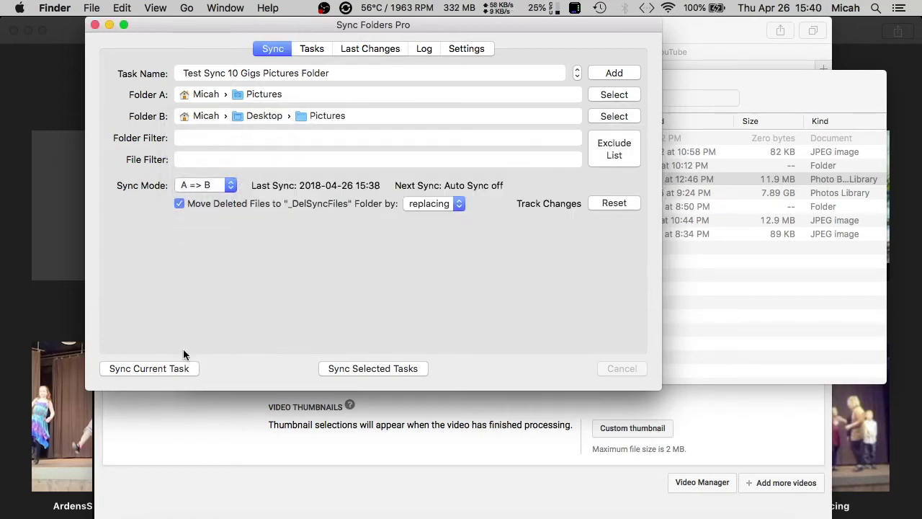
click(318, 49)
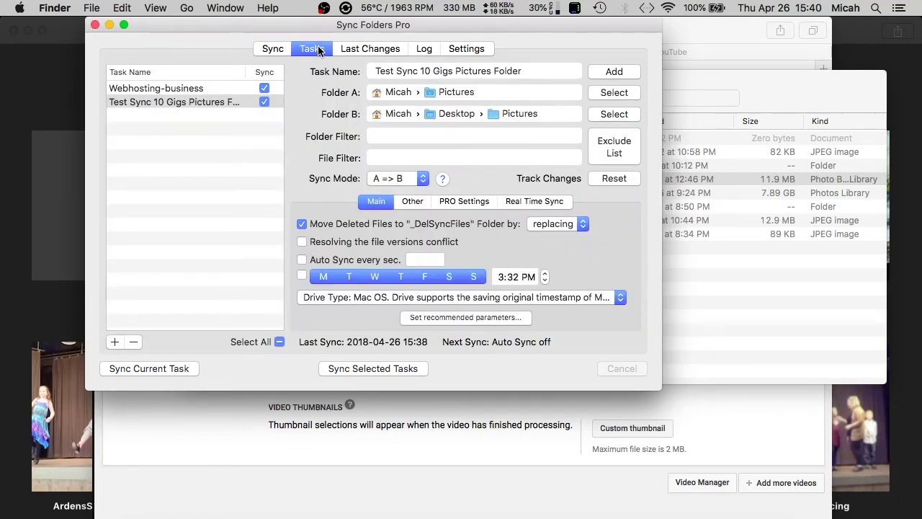
Select the Test Sync 10 Gigs task, leave conflict resolving off, and keep A => B mode.
click(263, 88)
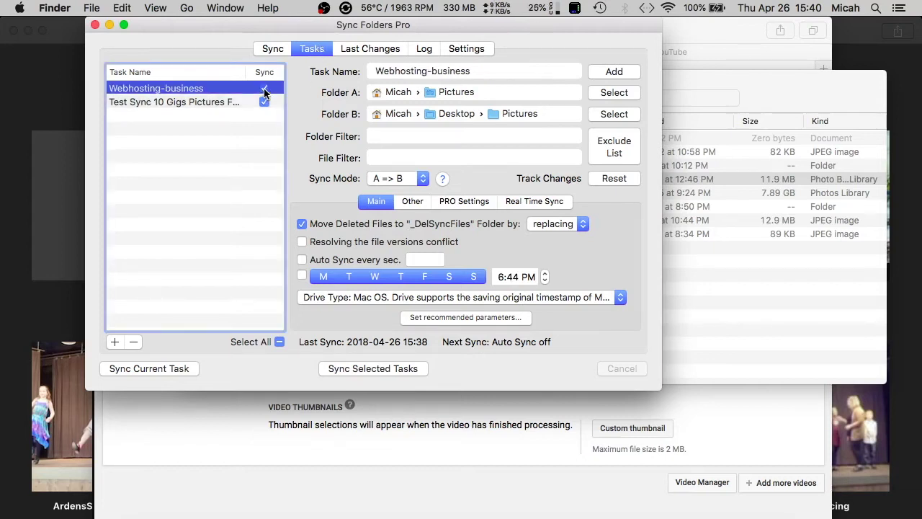
click(170, 103)
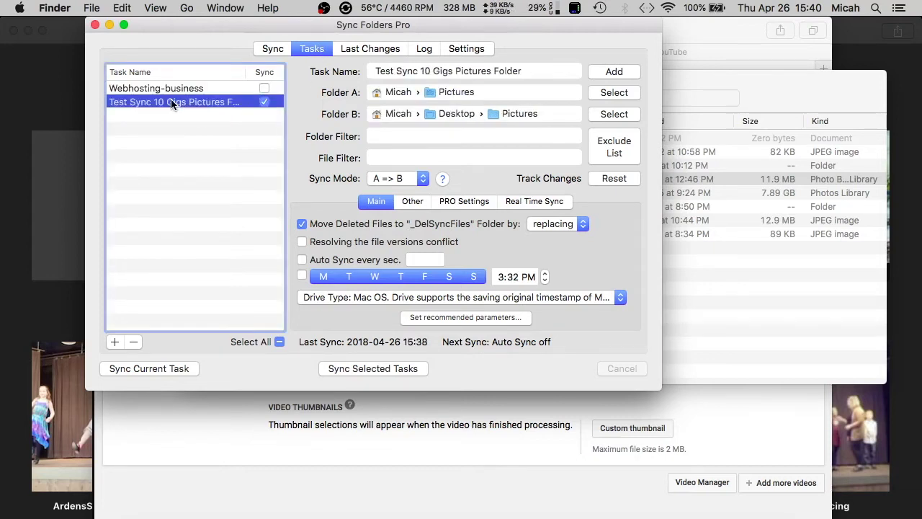
click(302, 243)
click(302, 242)
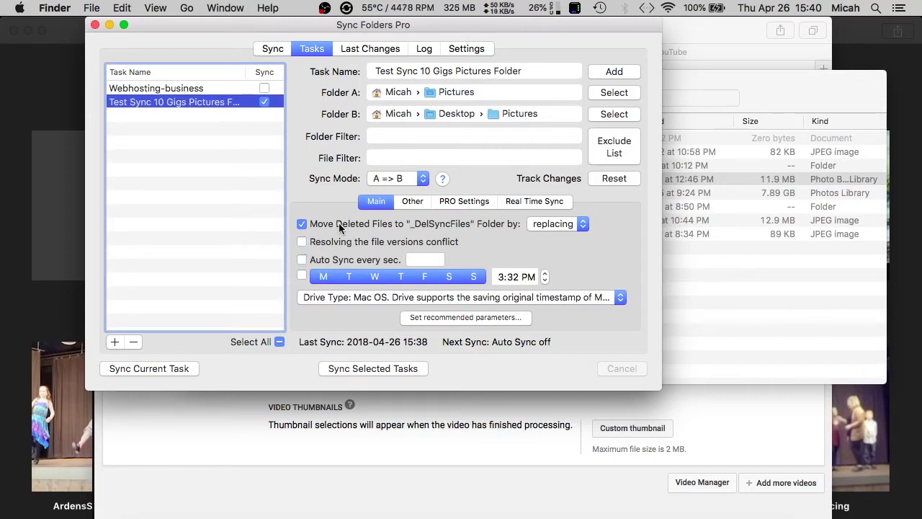
click(381, 178)
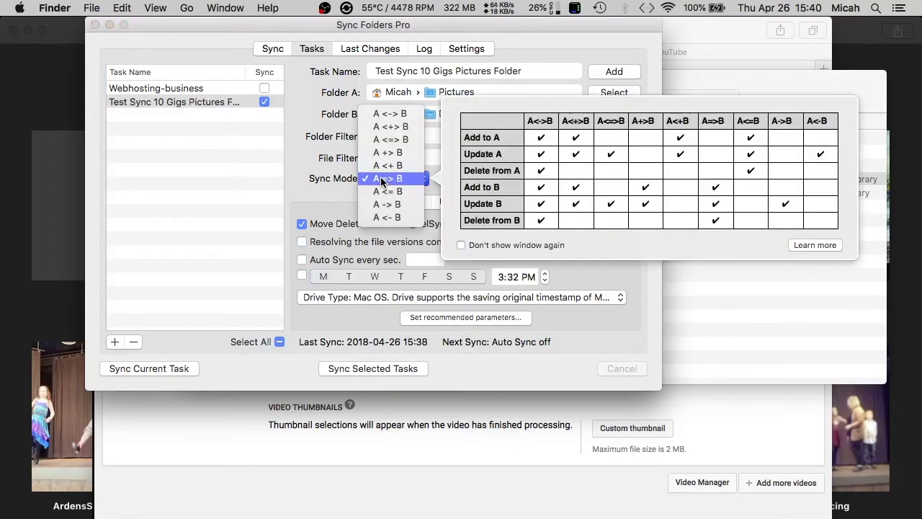
click(332, 202)
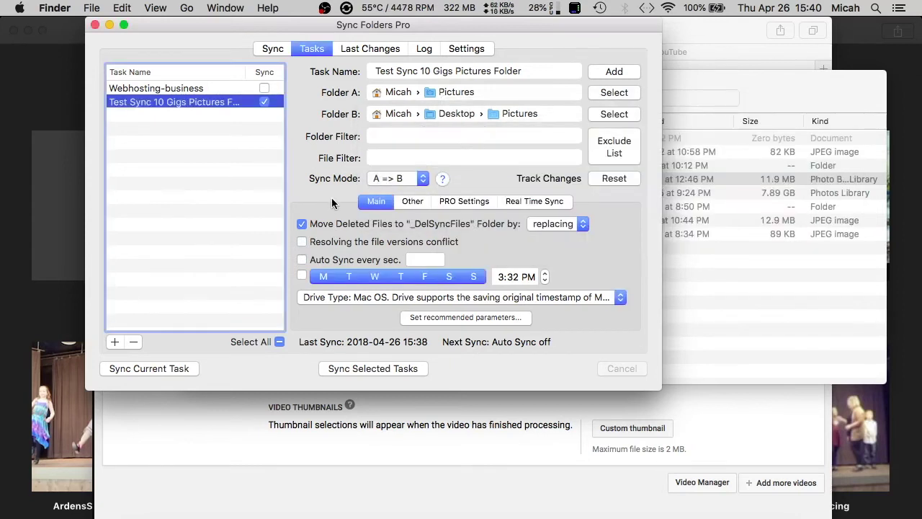
Leave the weekday schedule off, keep the Mac OS drive type, and show Last Changes.
click(301, 277)
click(323, 277)
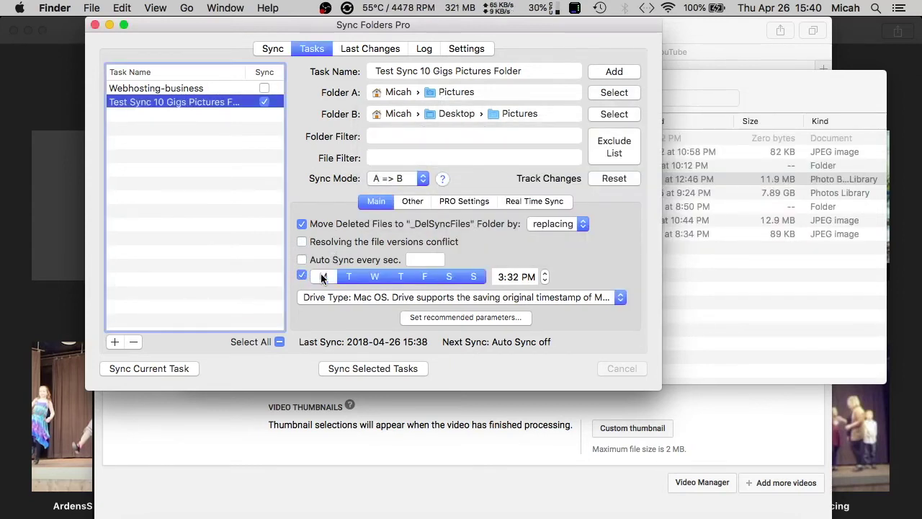
click(374, 277)
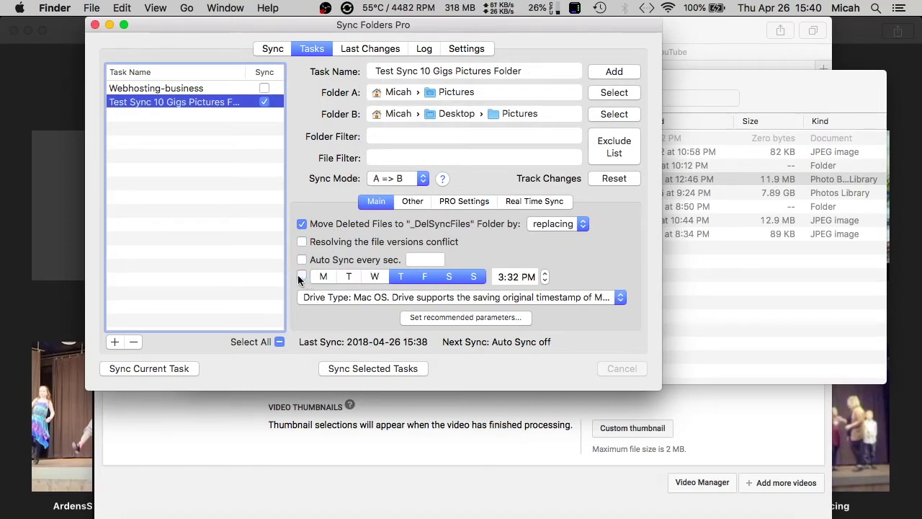
click(301, 276)
click(309, 297)
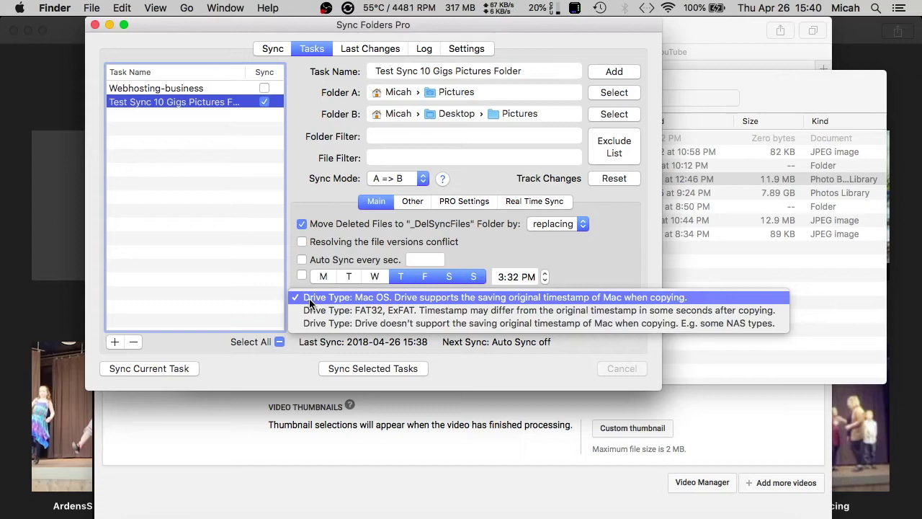
click(309, 298)
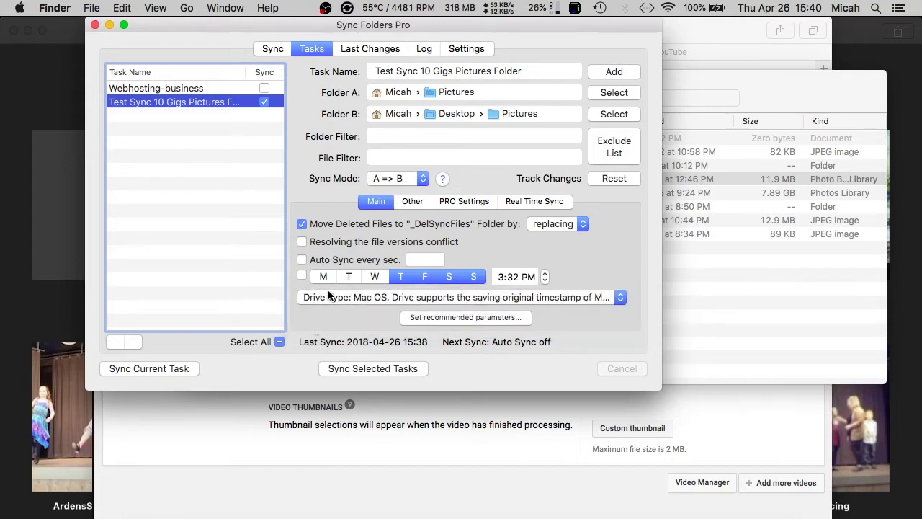
click(388, 52)
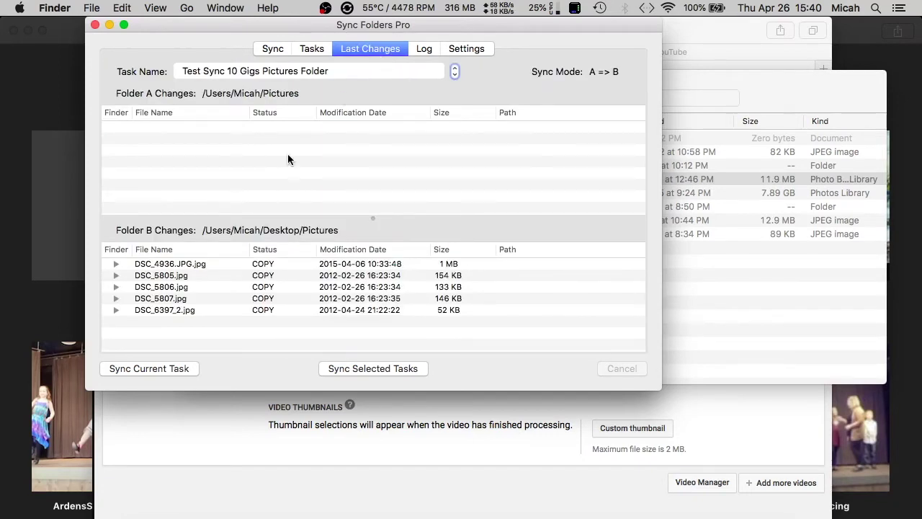
Start syncing the Test Sync 10 Gigs task and watch its Tasks, Log and Last Changes views.
click(132, 368)
click(325, 48)
click(356, 50)
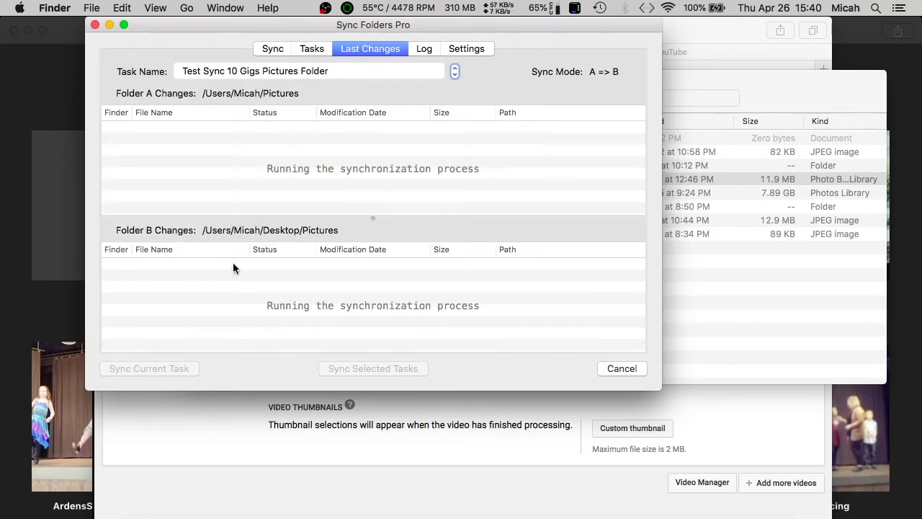
click(423, 48)
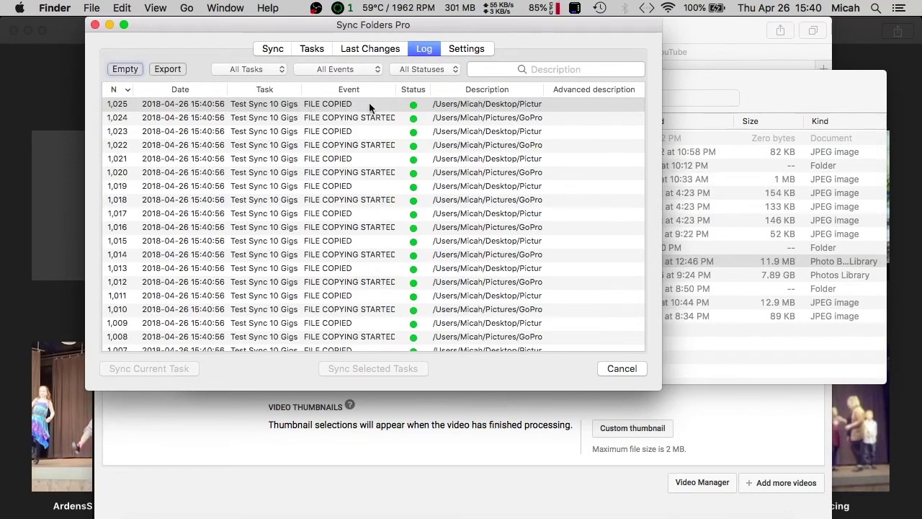
click(361, 48)
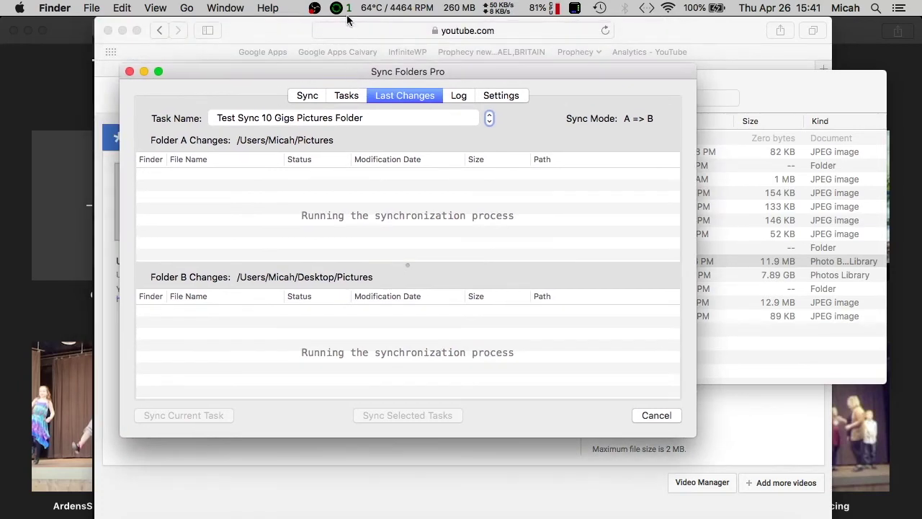
click(337, 8)
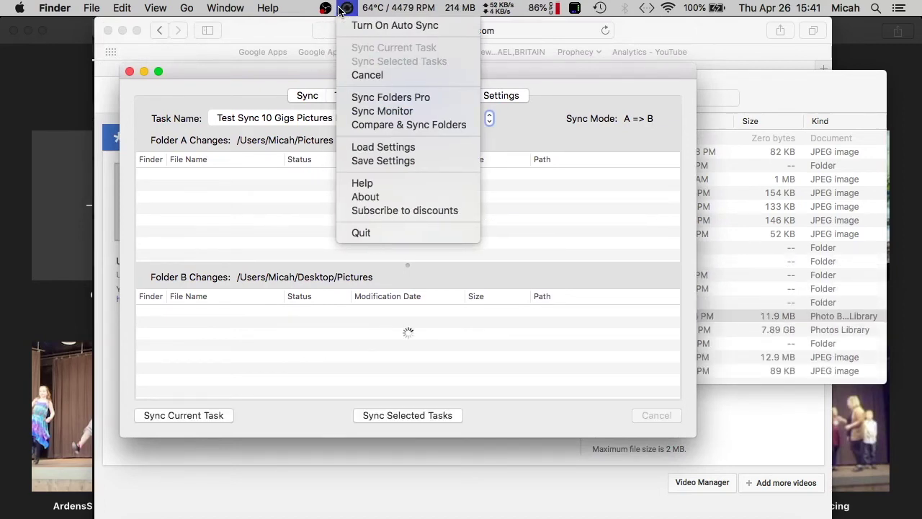
Scroll through the Folder B changes list and select the iPhoto Slideshows entry.
click(308, 68)
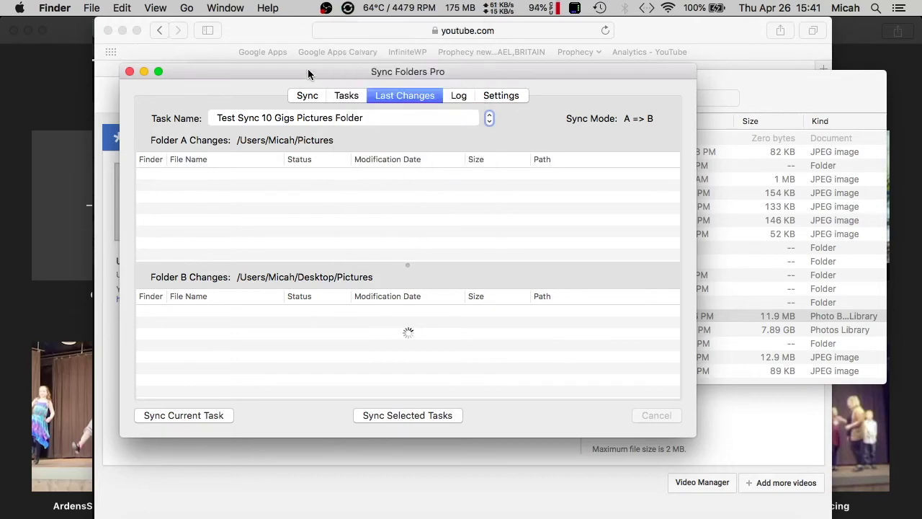
drag(308, 68, 302, 28)
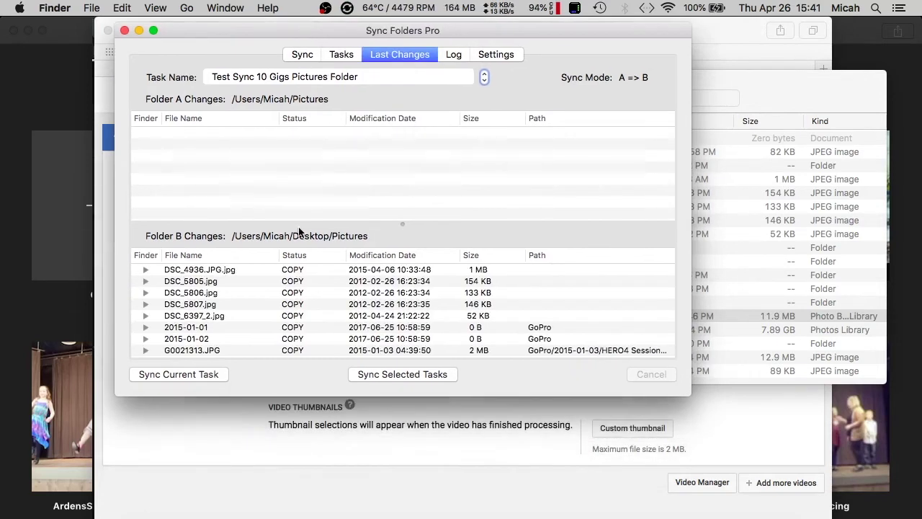
scroll(287, 298, down, 3)
scroll(287, 298, down, 10)
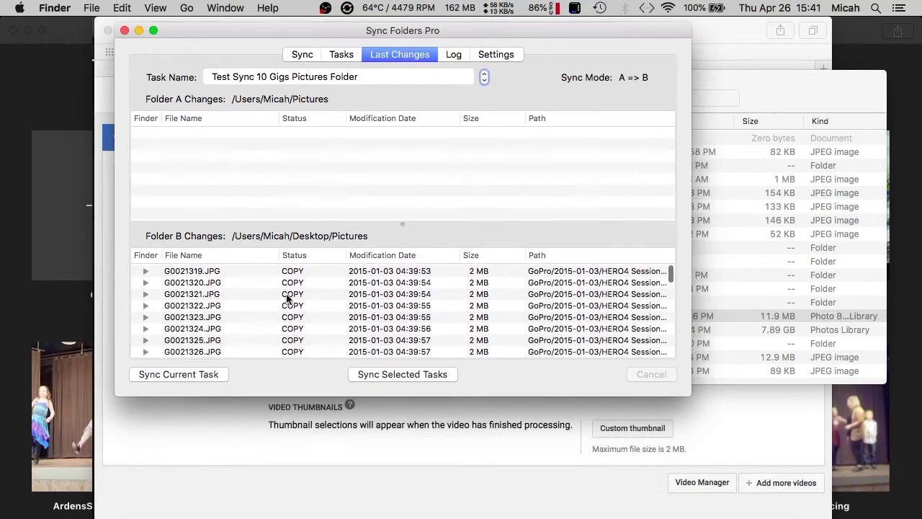
scroll(286, 298, down, 20)
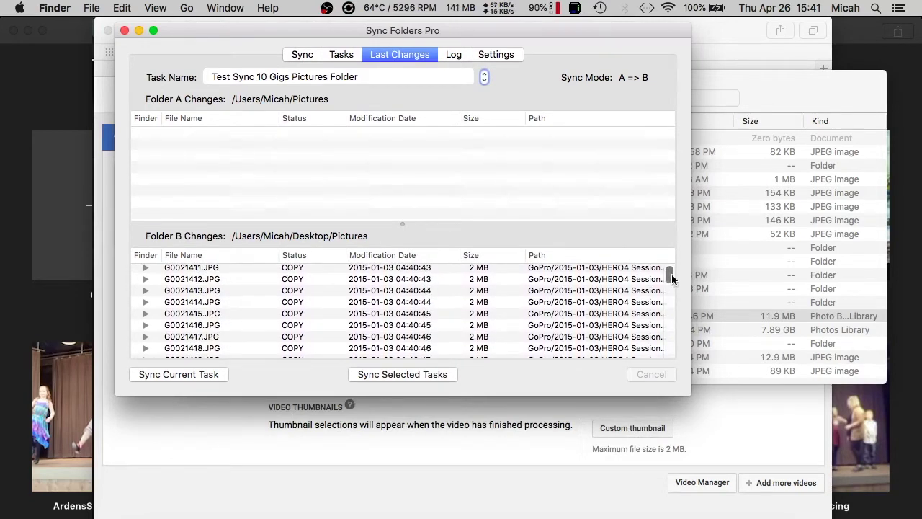
drag(669, 274, 672, 358)
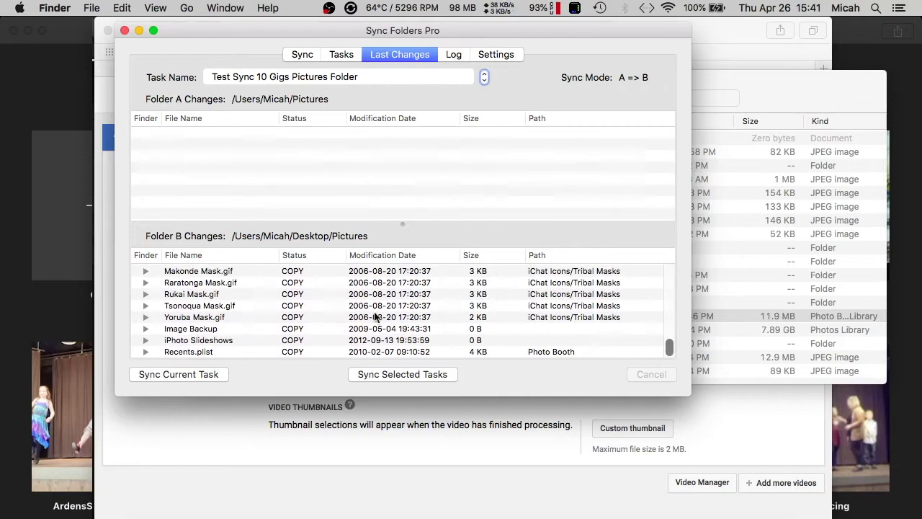
click(216, 341)
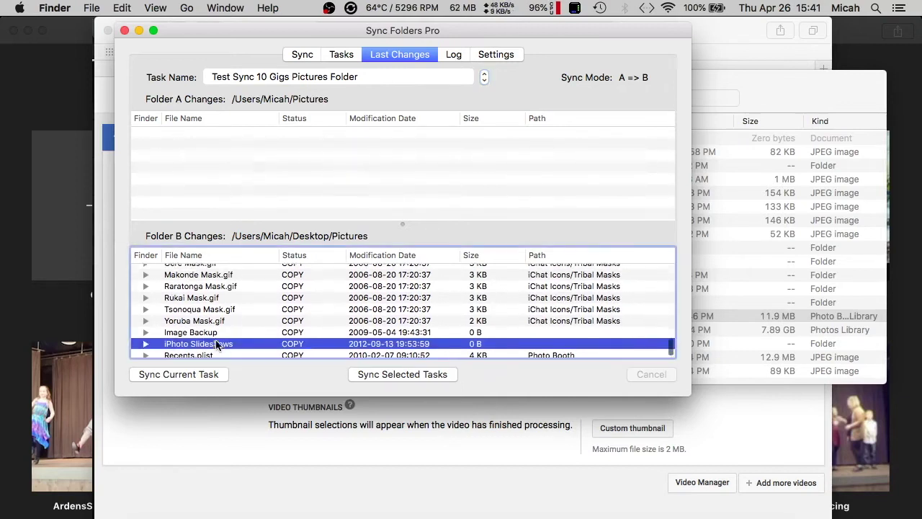
scroll(217, 345, up, 1)
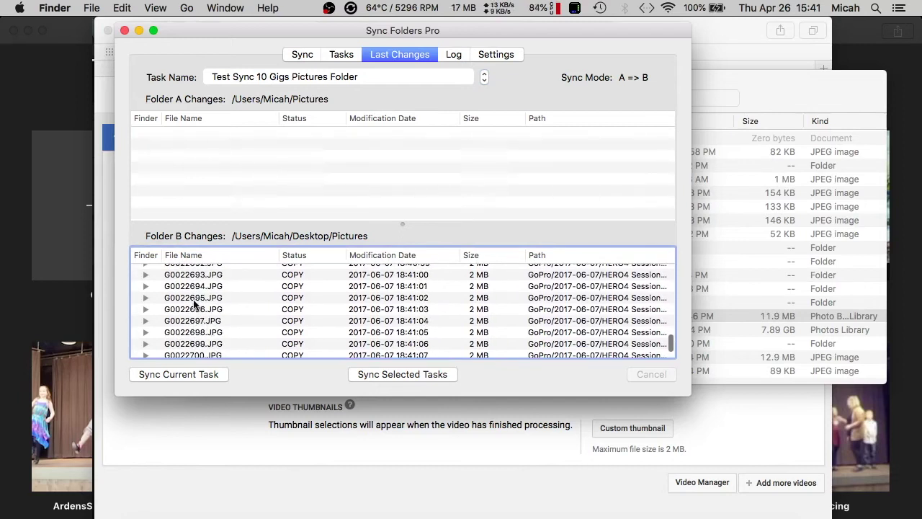
Reveal G0022695.JPG in Finder, close the Time Lapse 6 window, and return to the app.
click(194, 298)
click(144, 298)
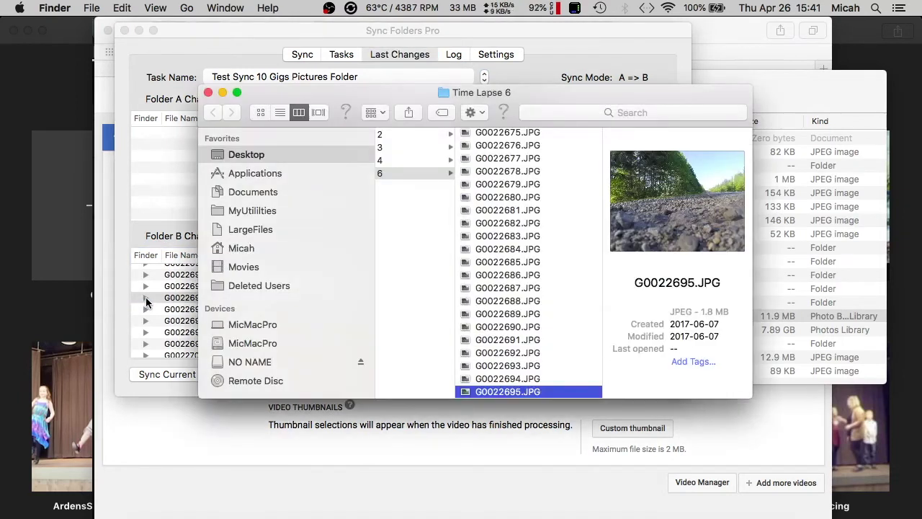
click(208, 93)
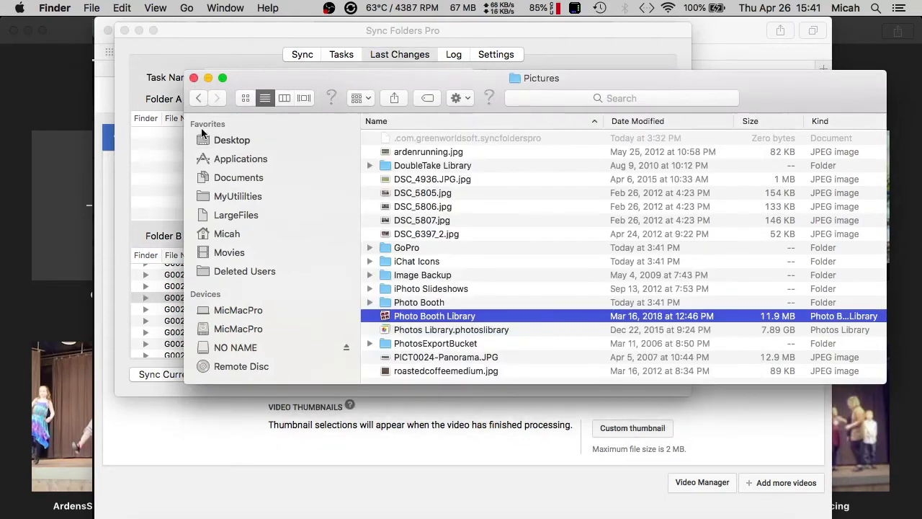
click(230, 42)
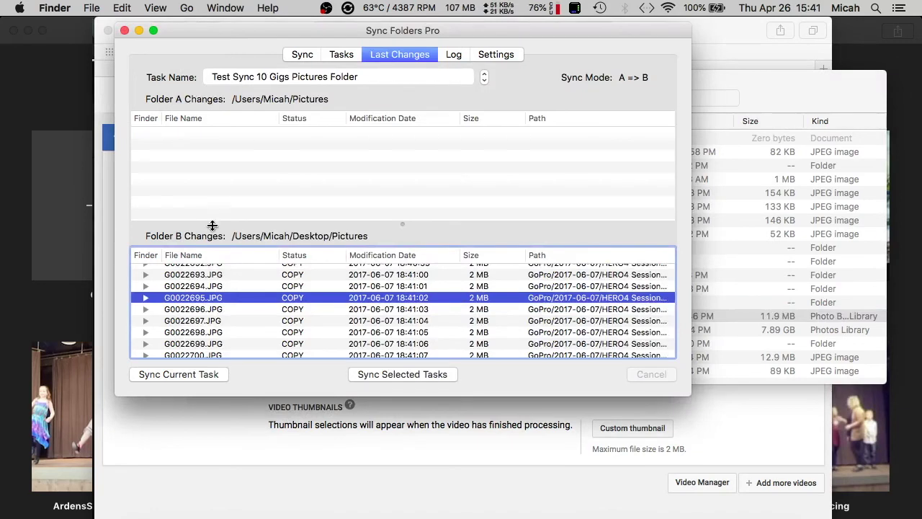
Inspect the log's FILE COPIED 11,047 and SYNC COMPLETED entries, then return to the task list.
click(454, 56)
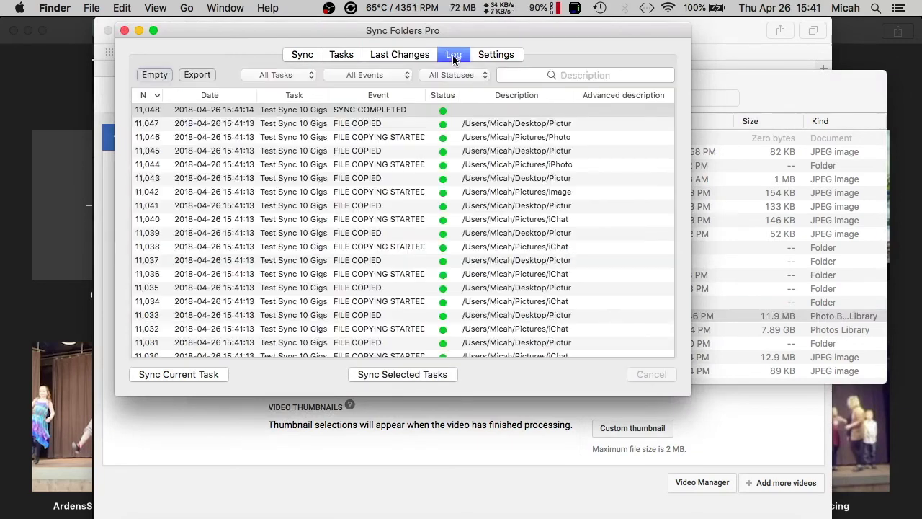
click(346, 124)
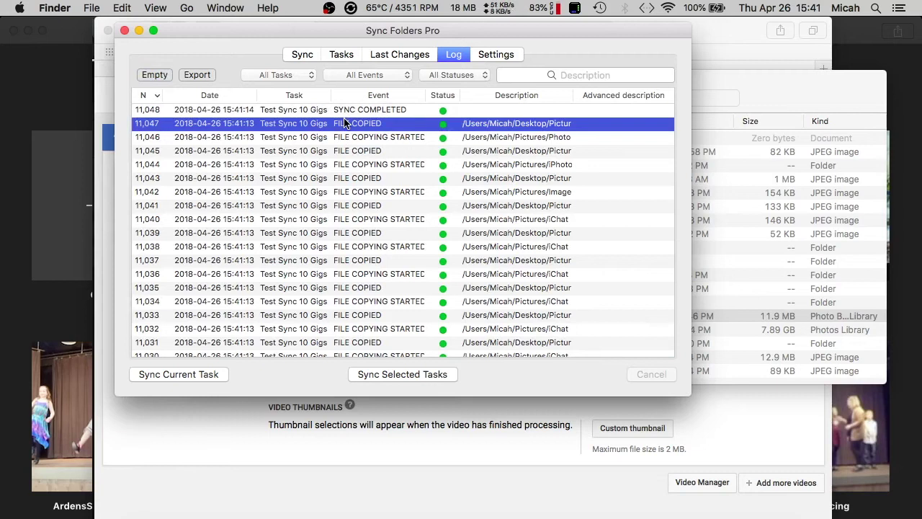
key(Up)
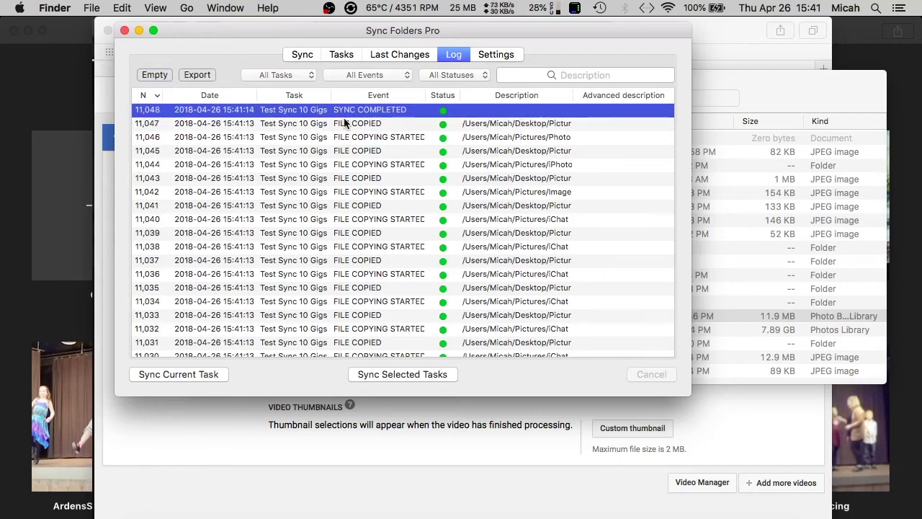
click(341, 57)
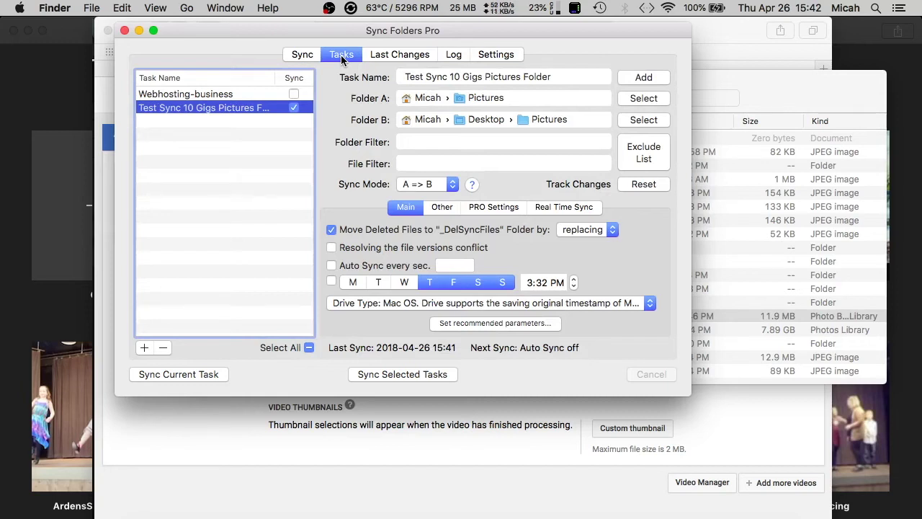
Step between the Test Sync and Webhosting-business tasks with the Task Name stepper.
click(309, 56)
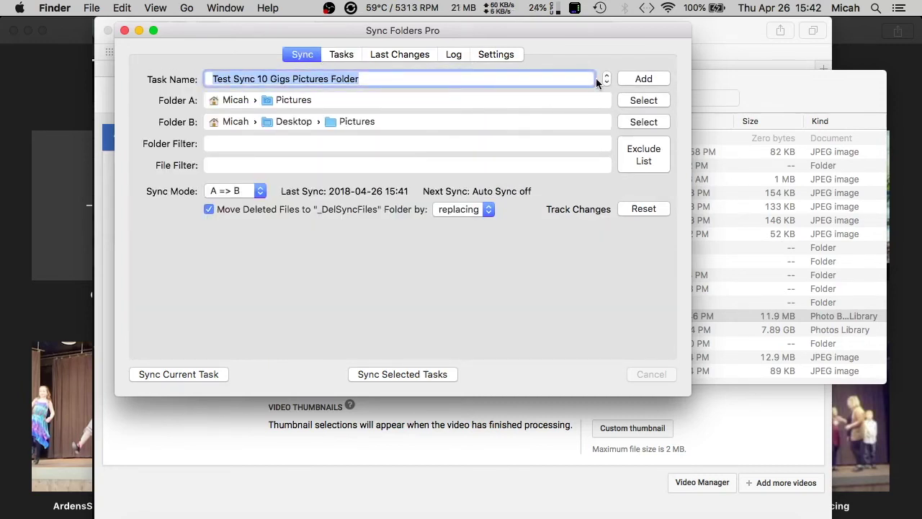
click(607, 76)
click(608, 84)
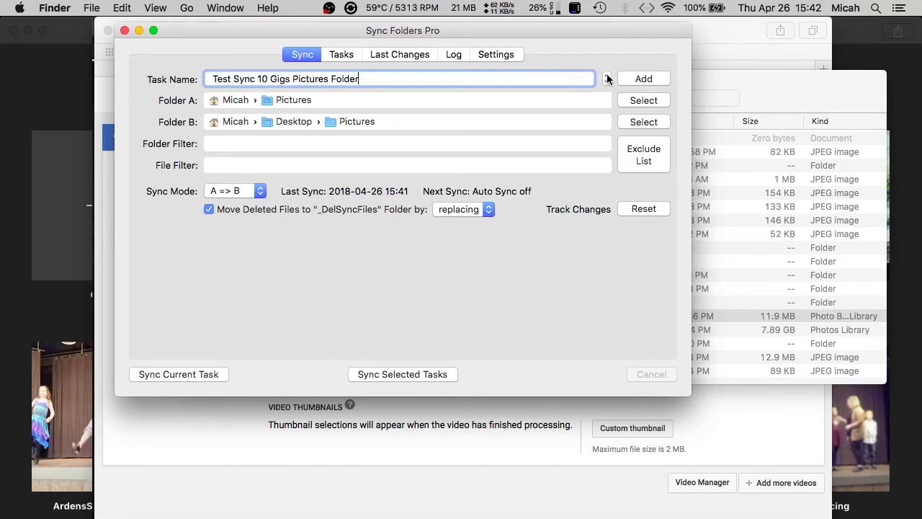
click(608, 78)
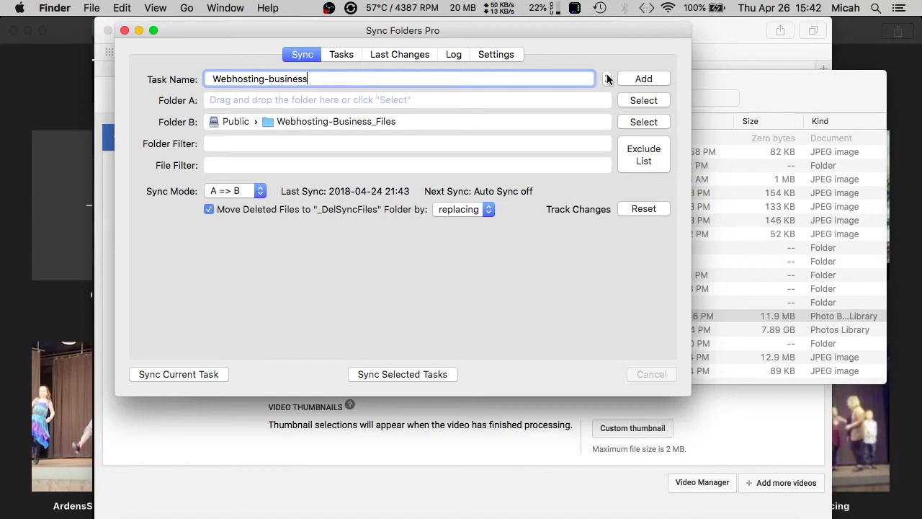
click(346, 59)
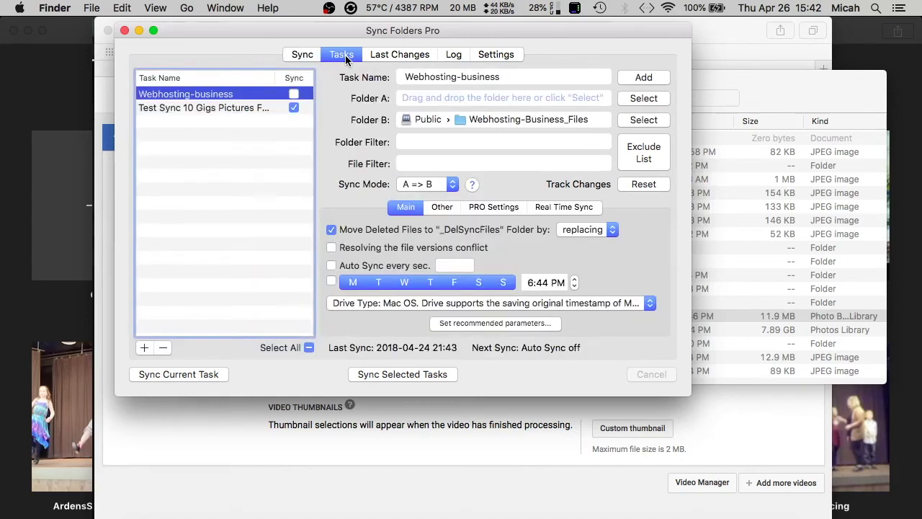
Open Sync Monitor, drag the main window to the screen centre, and select the Test Sync task.
click(351, 8)
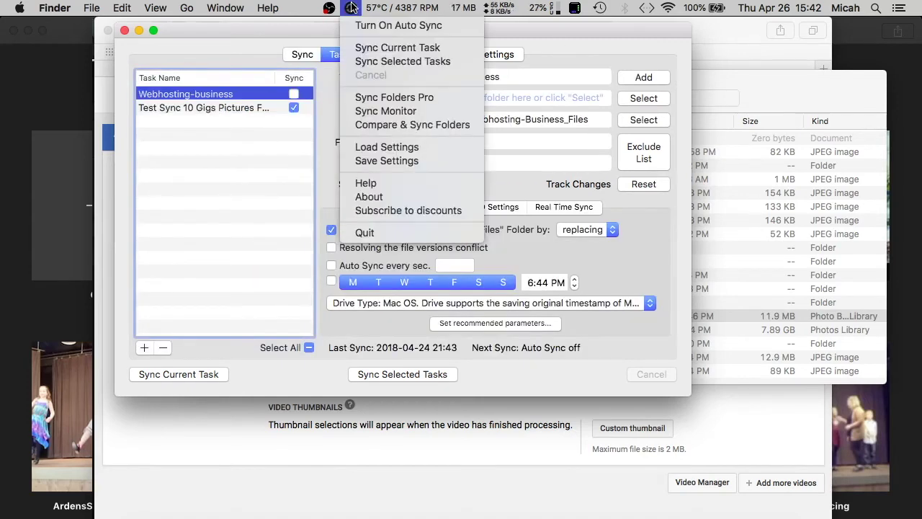
click(352, 112)
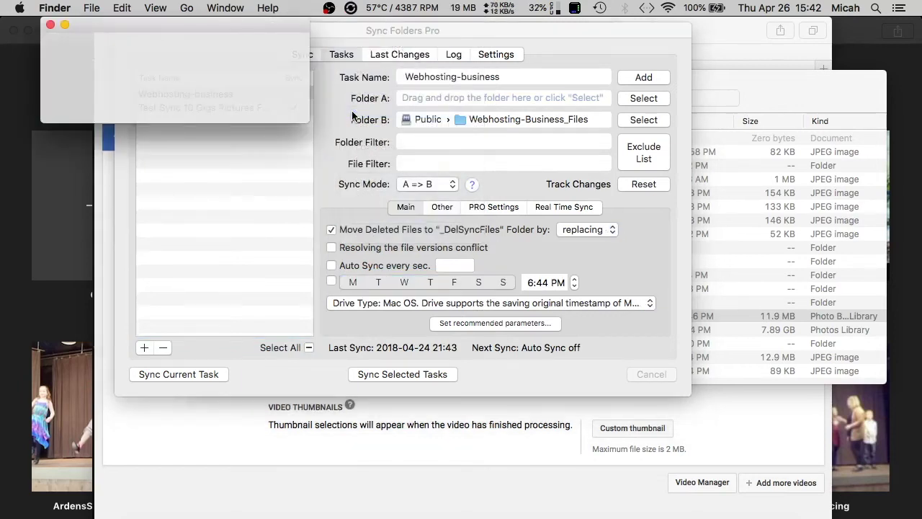
click(366, 32)
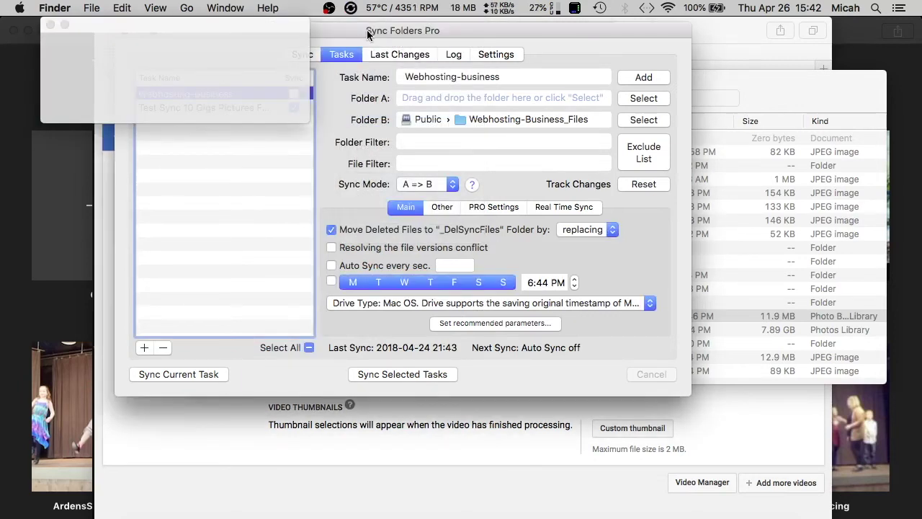
drag(371, 33, 411, 166)
click(296, 223)
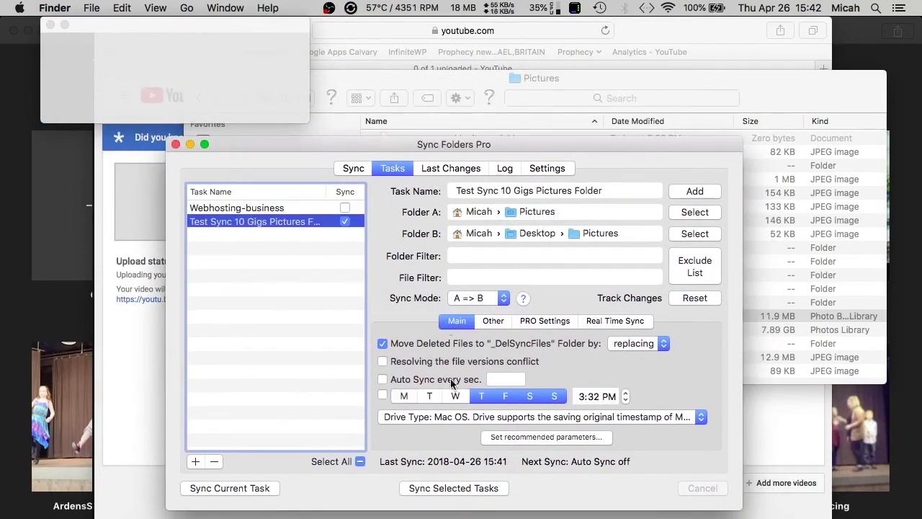
Rerun the Test Sync task, check the log shows no file changes, and return to the task list.
click(245, 488)
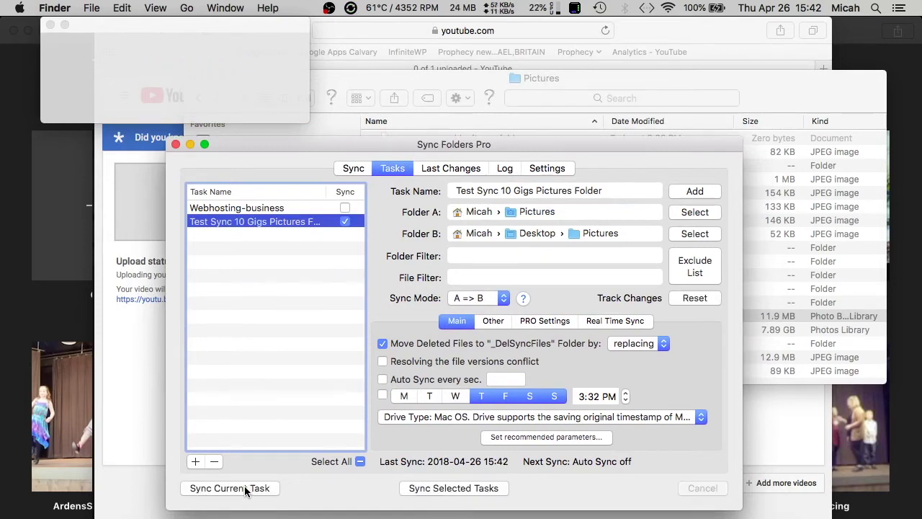
click(505, 173)
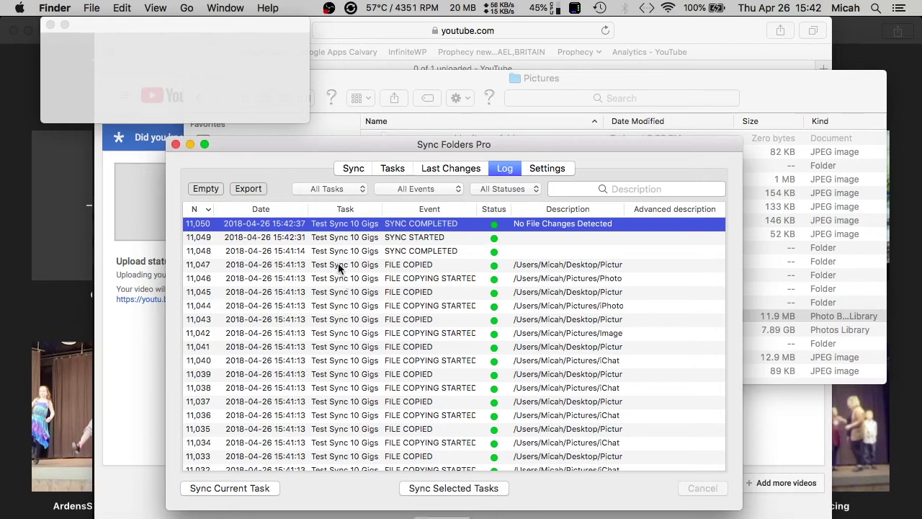
click(353, 169)
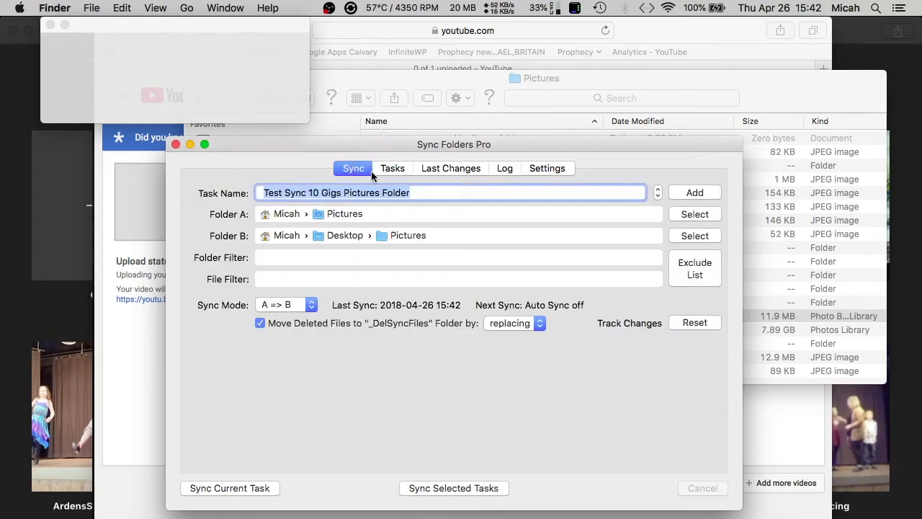
click(396, 170)
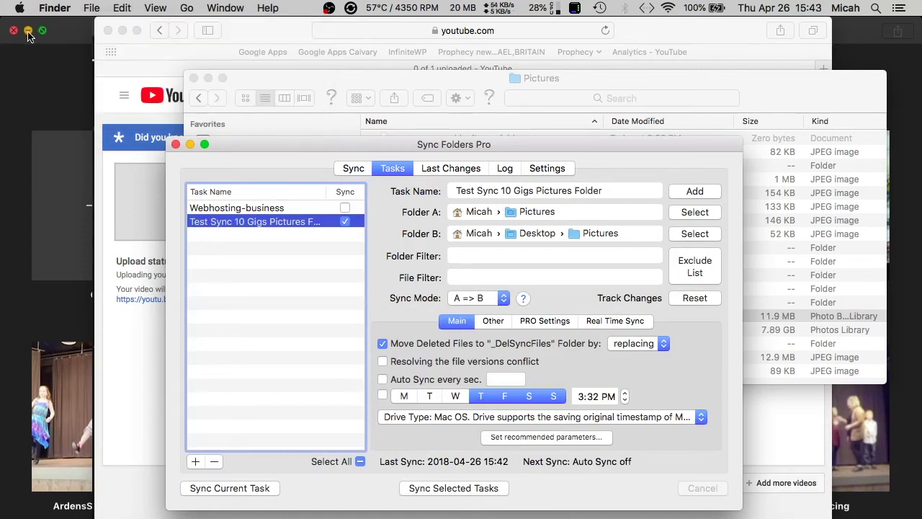
Minimise the Safari and Drobo Dashboard windows, then open the Apple menu.
click(122, 31)
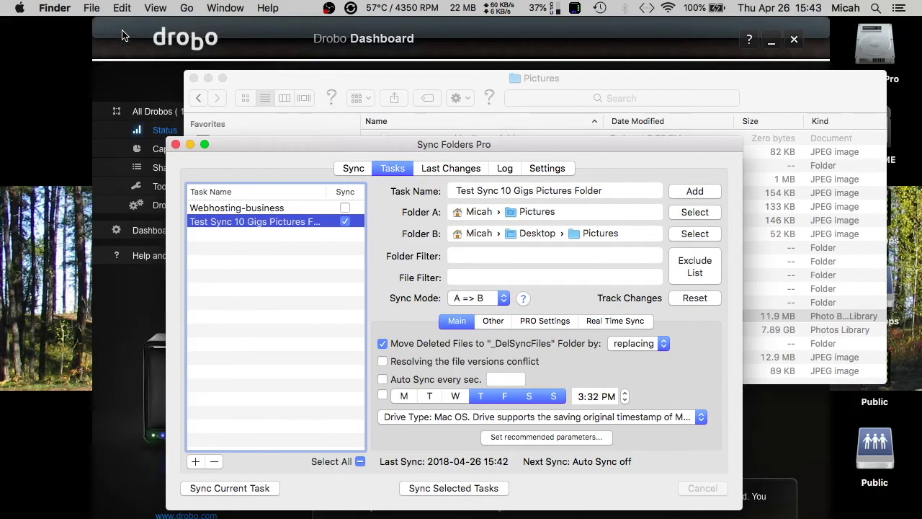
click(771, 42)
click(770, 41)
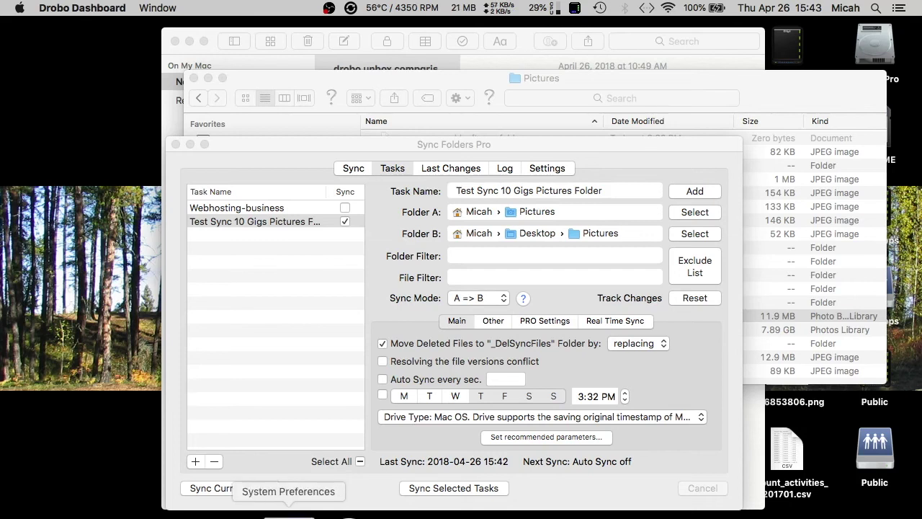
click(20, 8)
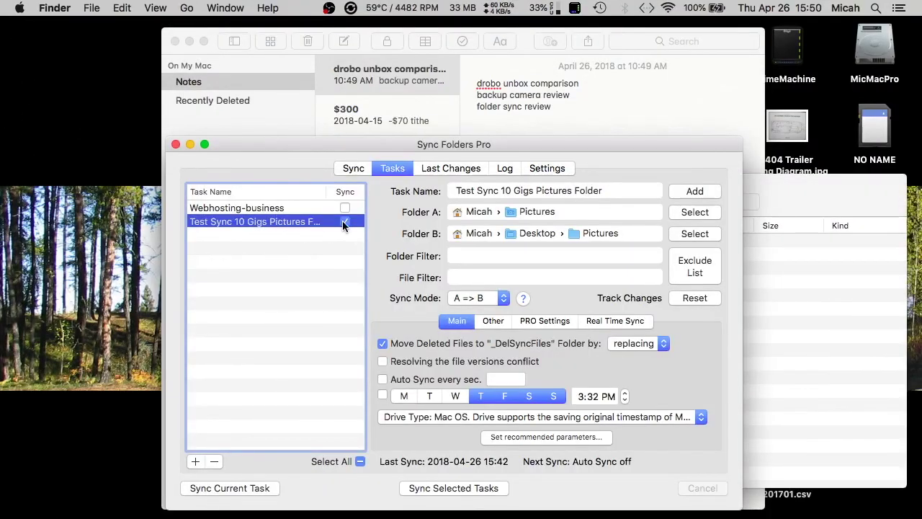
Sync the Pictures task, open Sync Monitor, show Last Changes, and drag the progress window down-right.
click(227, 489)
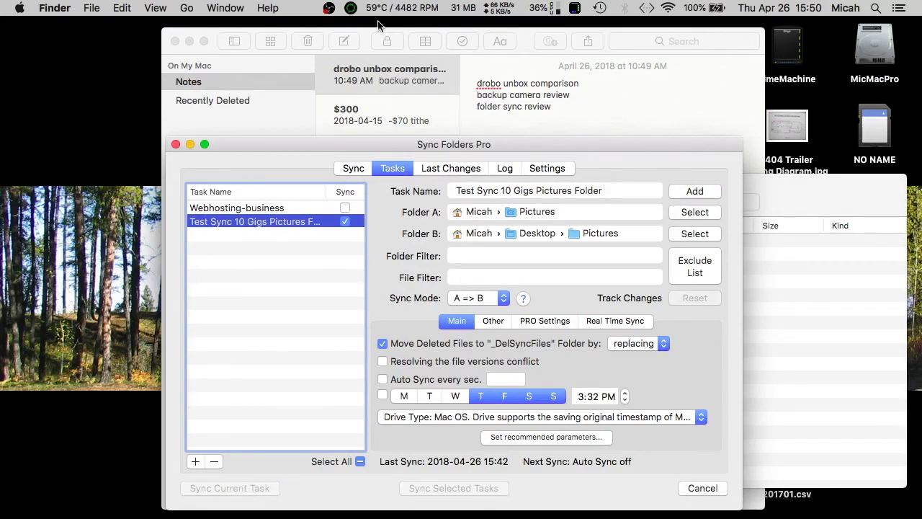
click(353, 8)
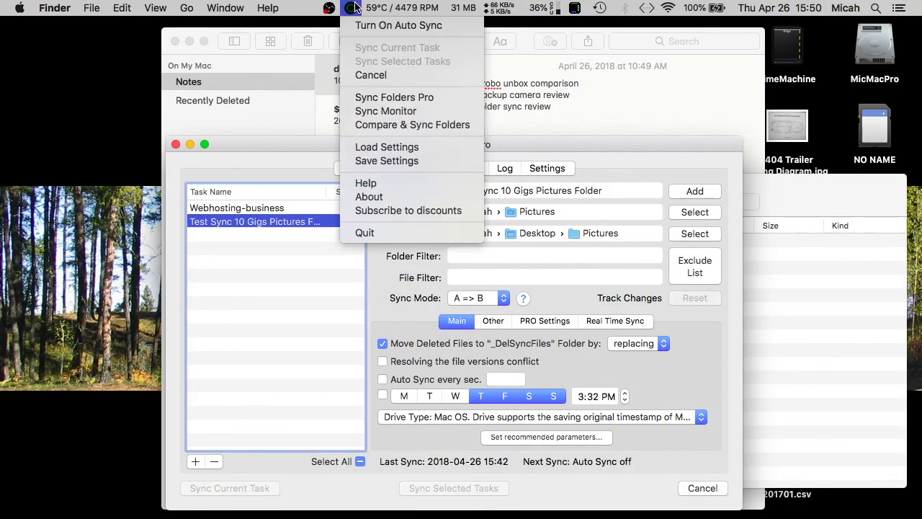
click(357, 110)
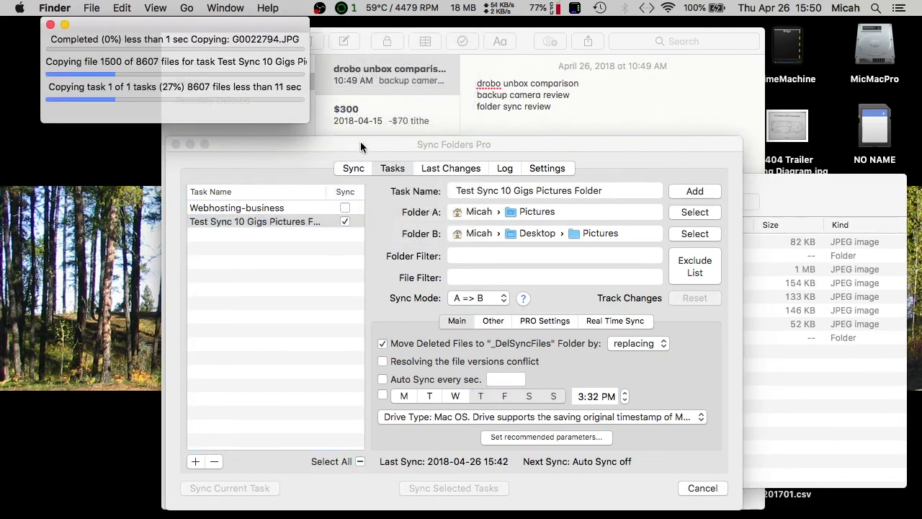
click(437, 168)
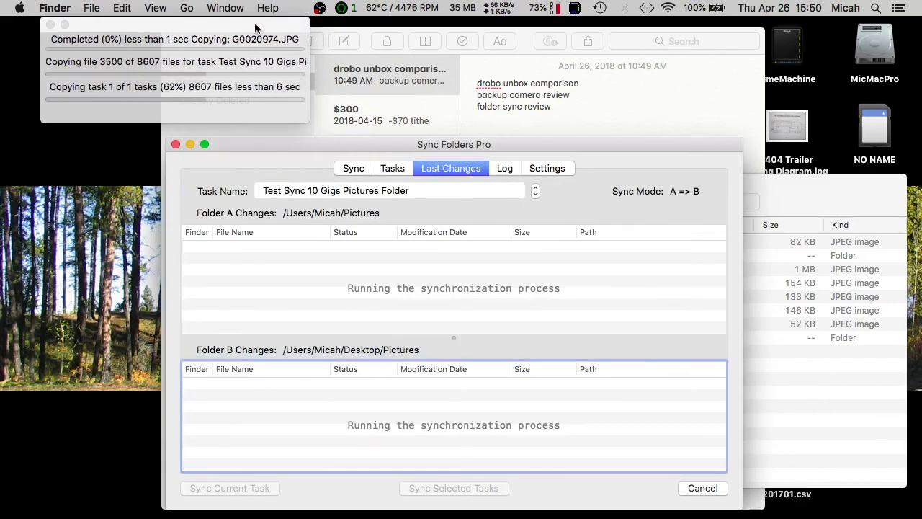
drag(255, 28, 407, 281)
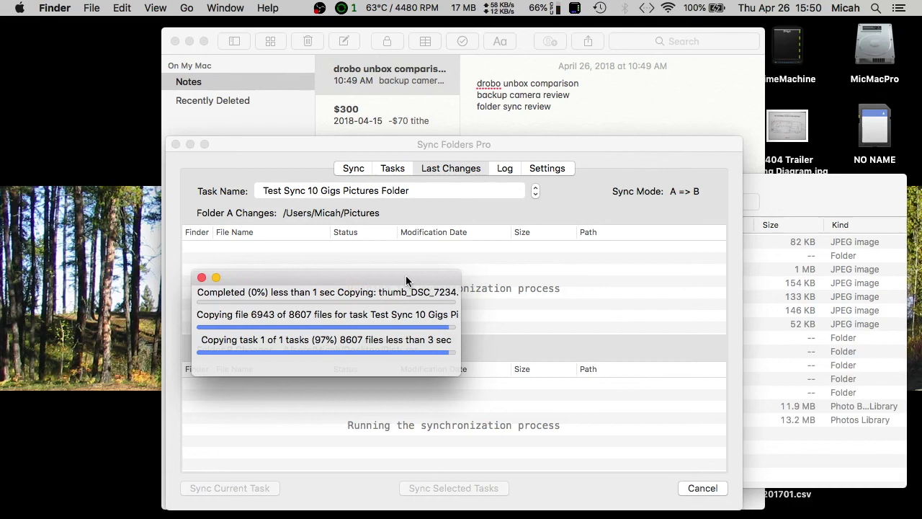
drag(406, 280, 522, 317)
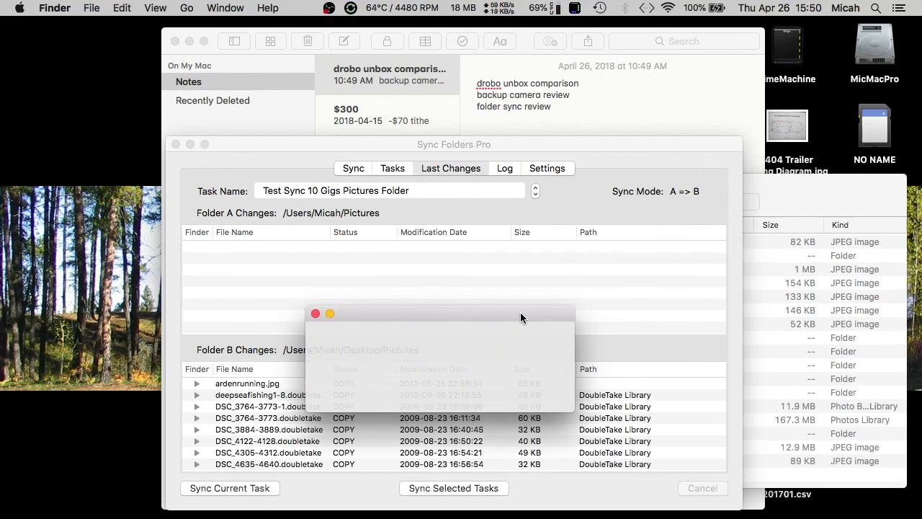
Close the finished Sync Monitor, then review Folder B's Last Changes down to GoPro JPGs like DSC_5805.jpg.
mouse_move(322, 325)
click(311, 313)
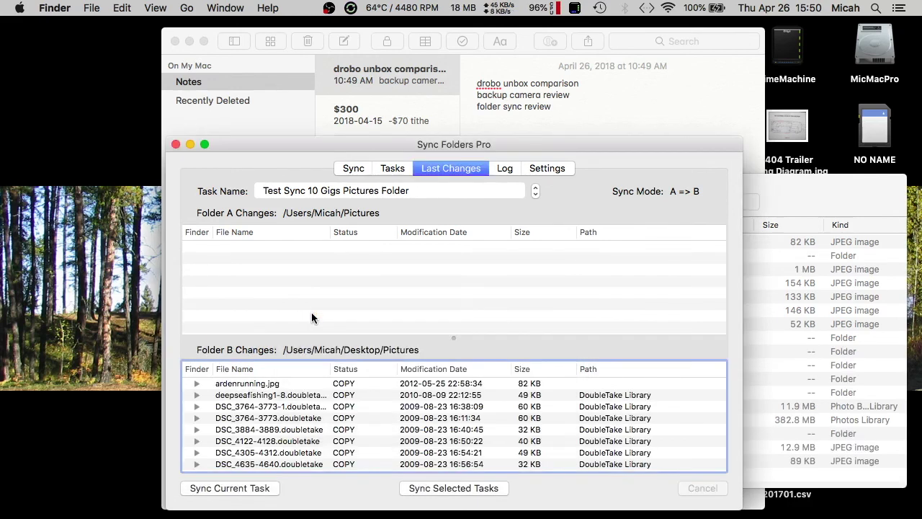
scroll(307, 412, down, 1)
scroll(307, 410, down, 15)
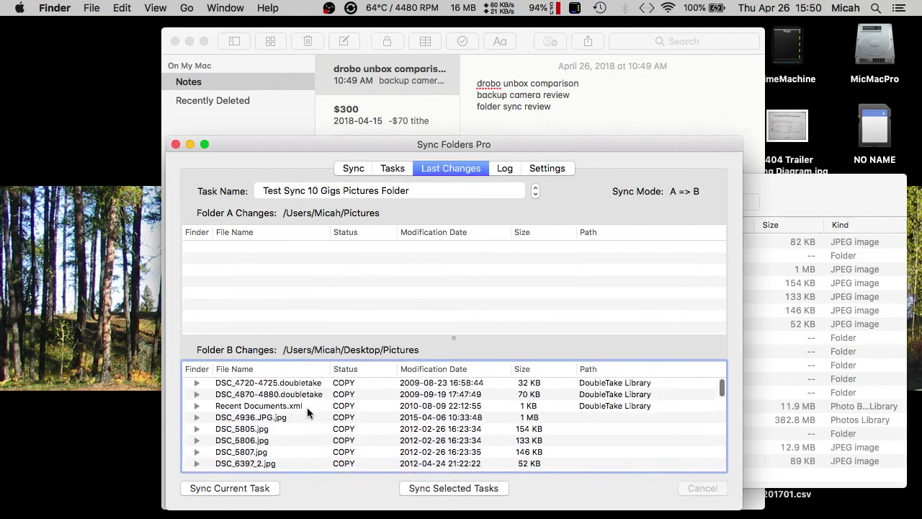